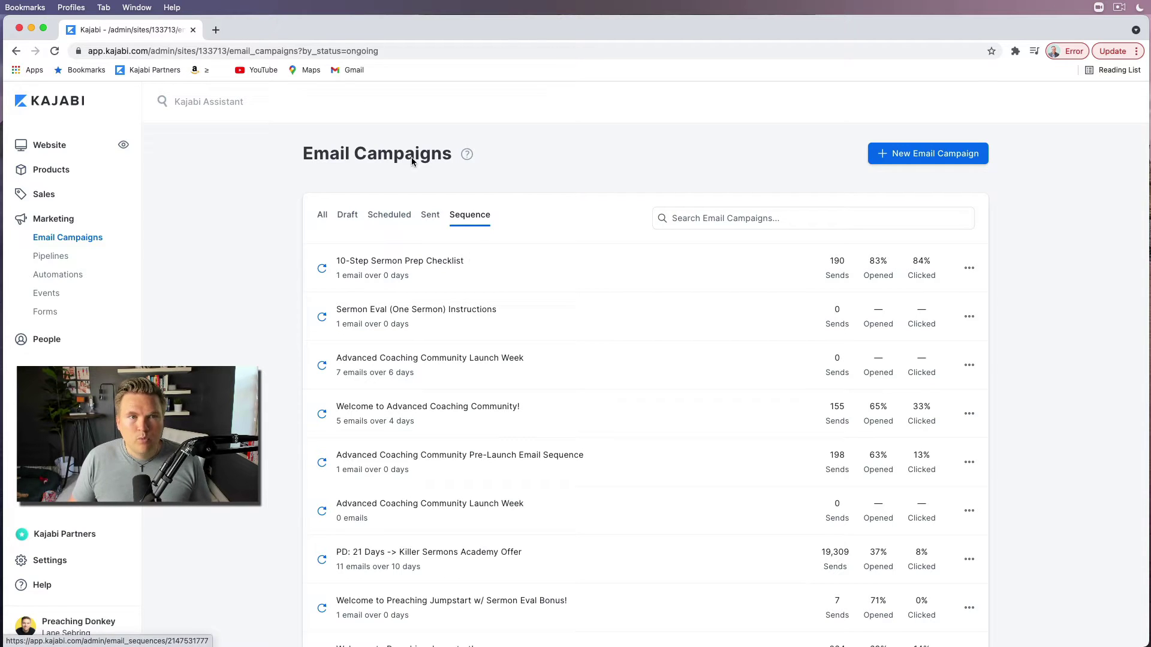
Open the opt-in page preachingdonkey.com/21days in a new browser tab.
click(215, 31)
text(preachingdonkey.com)
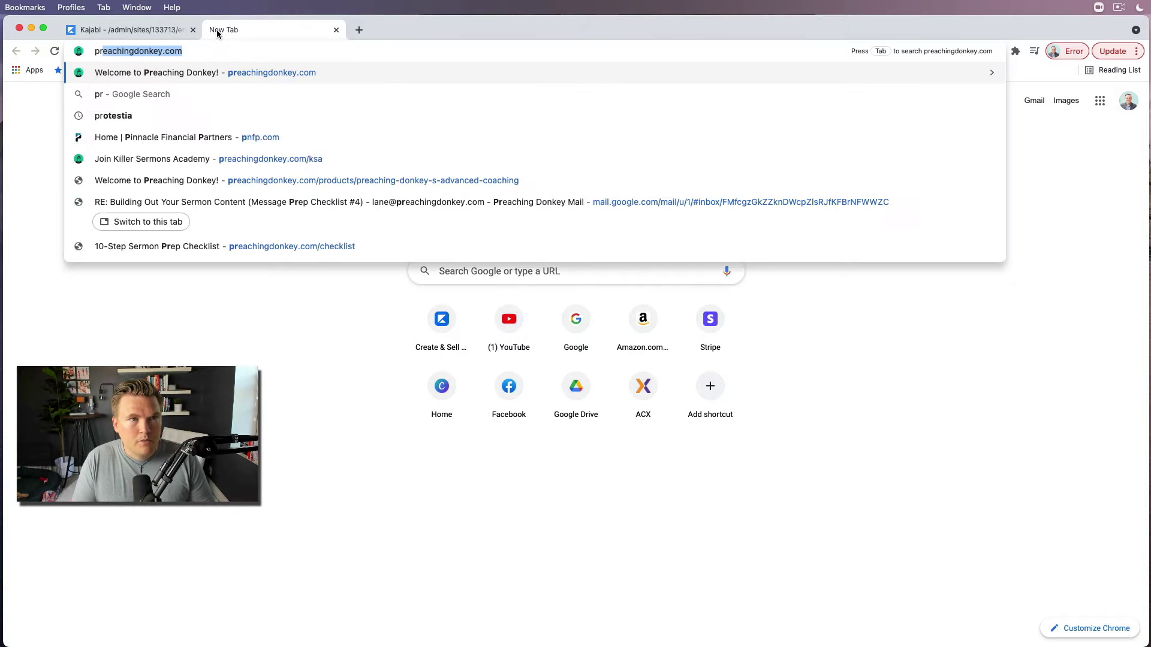
key(Right)
text(/)
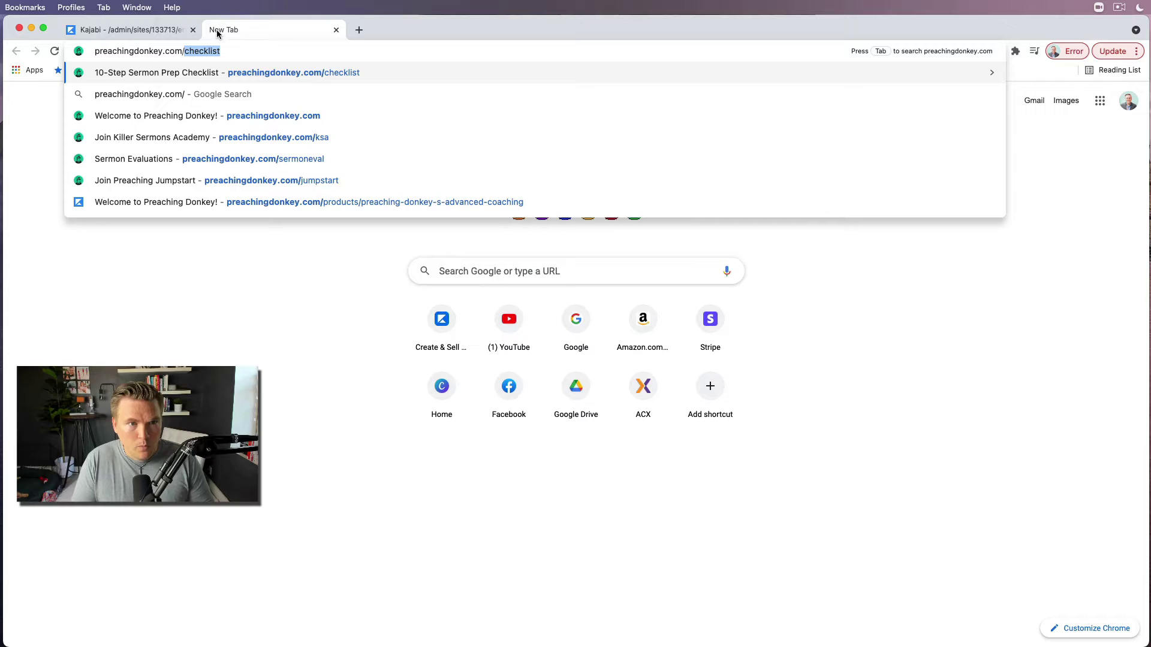
text(21days)
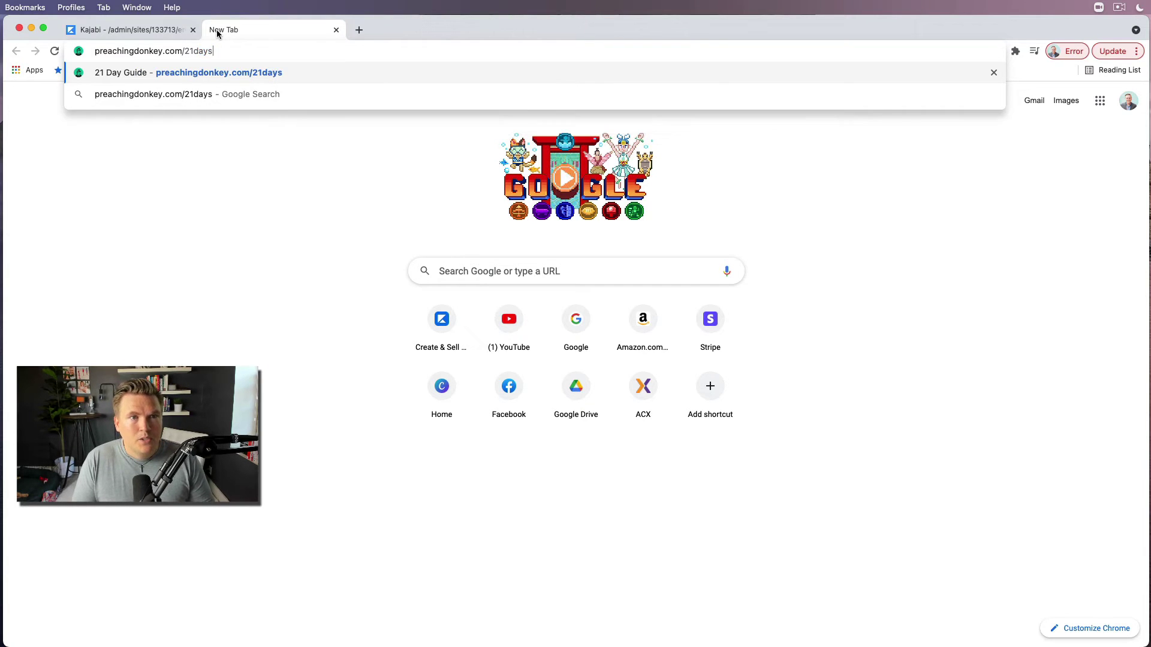
key(Return)
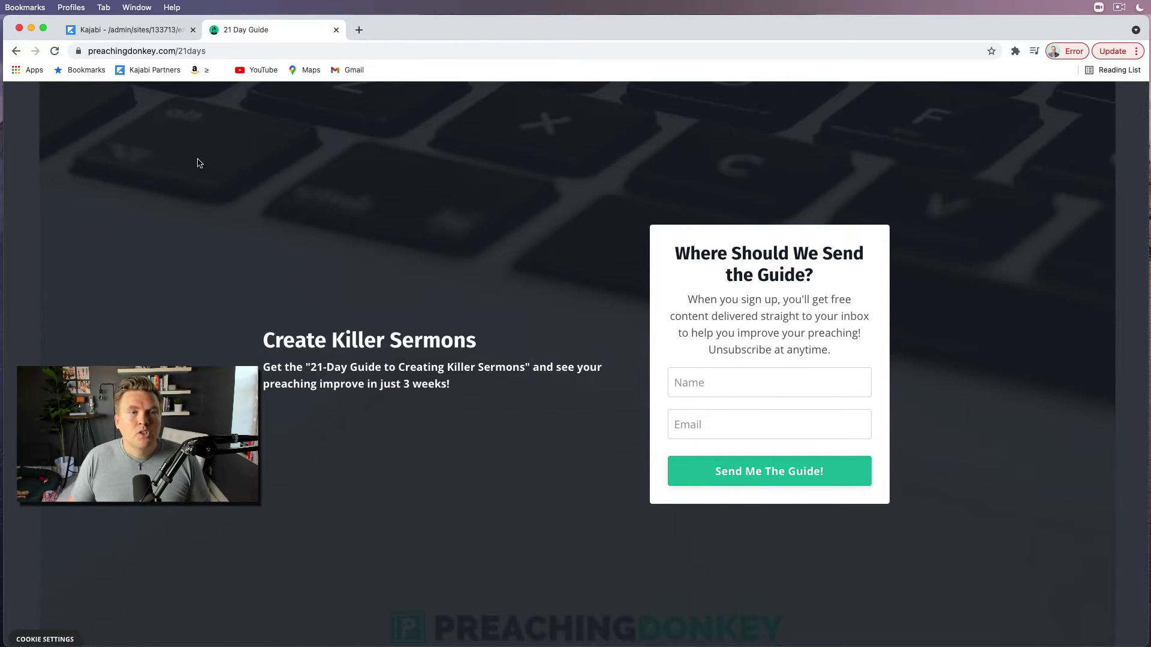
Return to the Kajabi email campaigns, open the "PD: 21 Days -> Killer Sermons Academy Offer" sequence and review its scheduled emails.
click(108, 27)
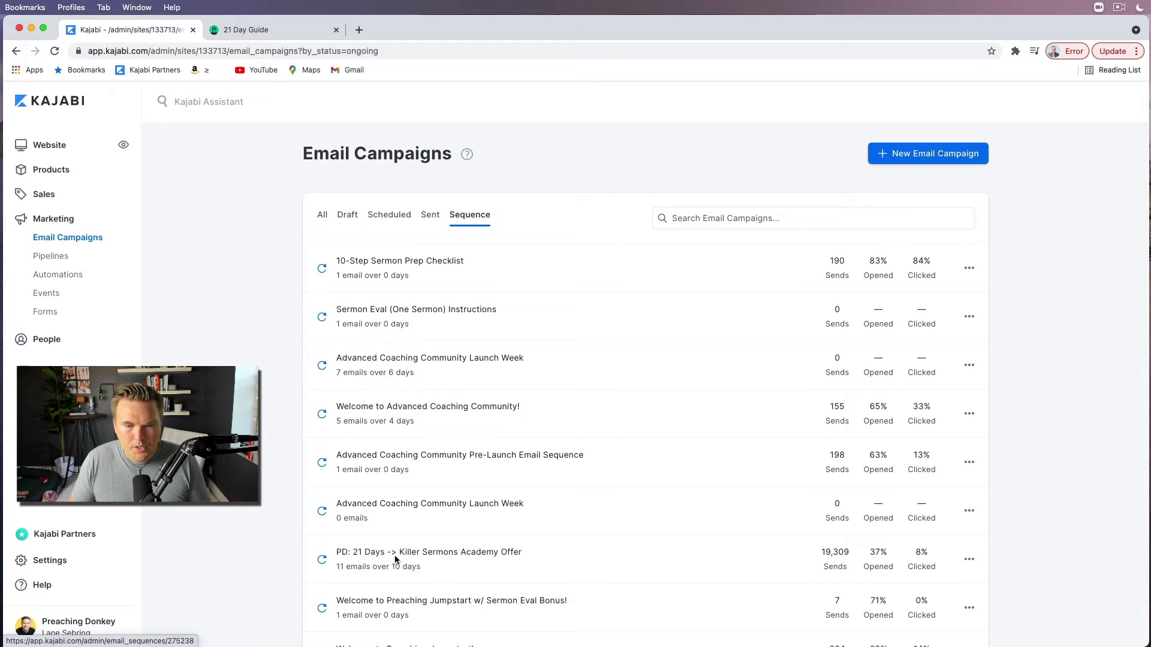
click(476, 560)
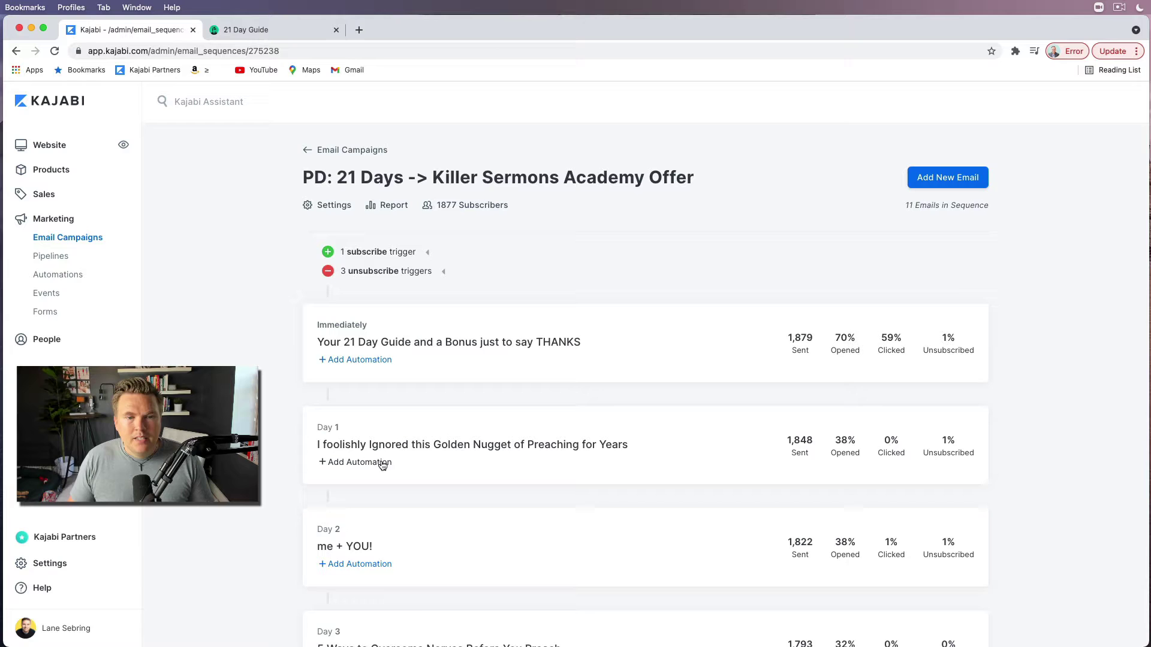
scroll(381, 465, down, 2)
scroll(383, 465, down, 12)
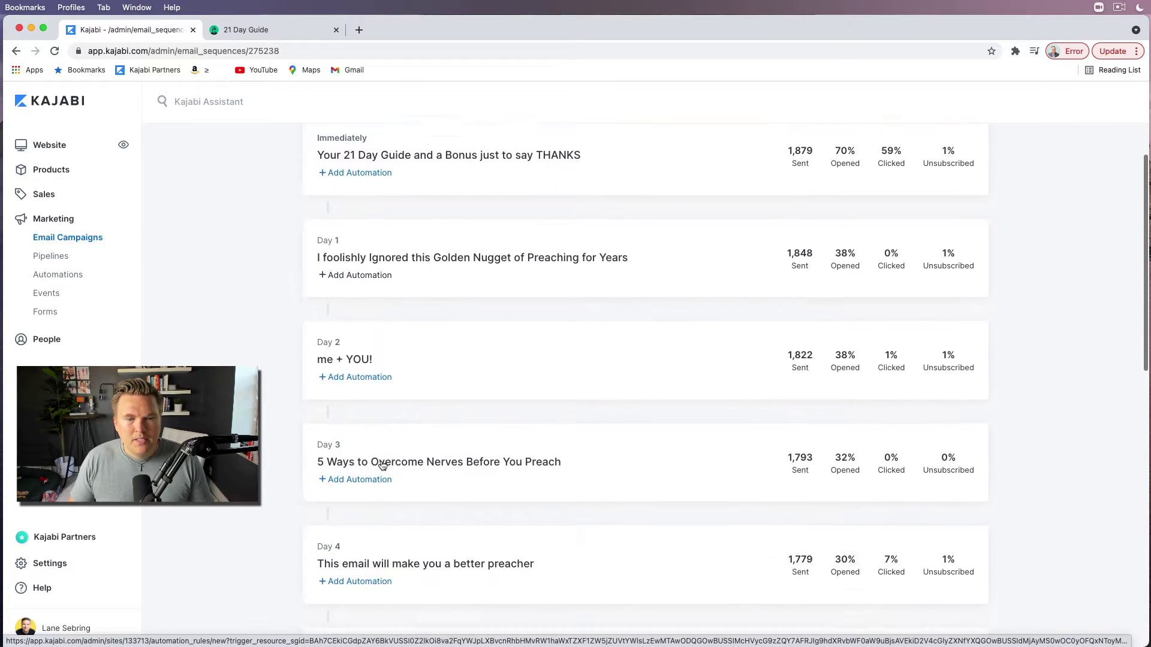
scroll(380, 463, down, 3)
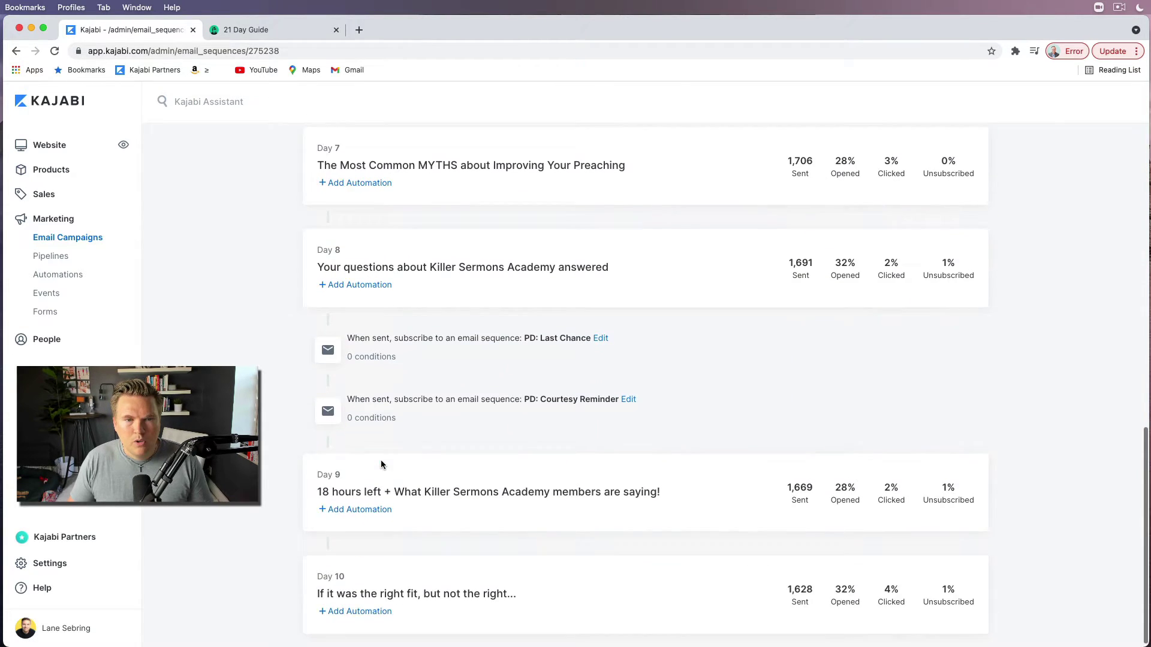
scroll(380, 463, up, 20)
scroll(380, 462, up, 4)
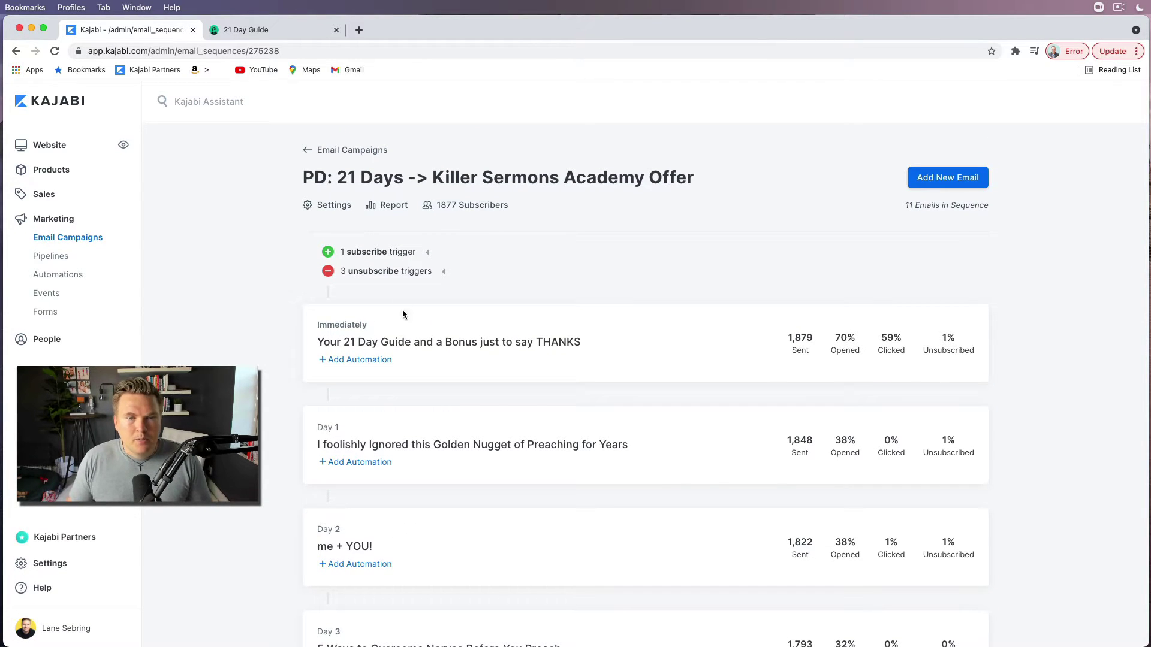
Expand the sequence's subscribe trigger and compare it with the sign-up form on the 21 Day Guide page.
click(373, 254)
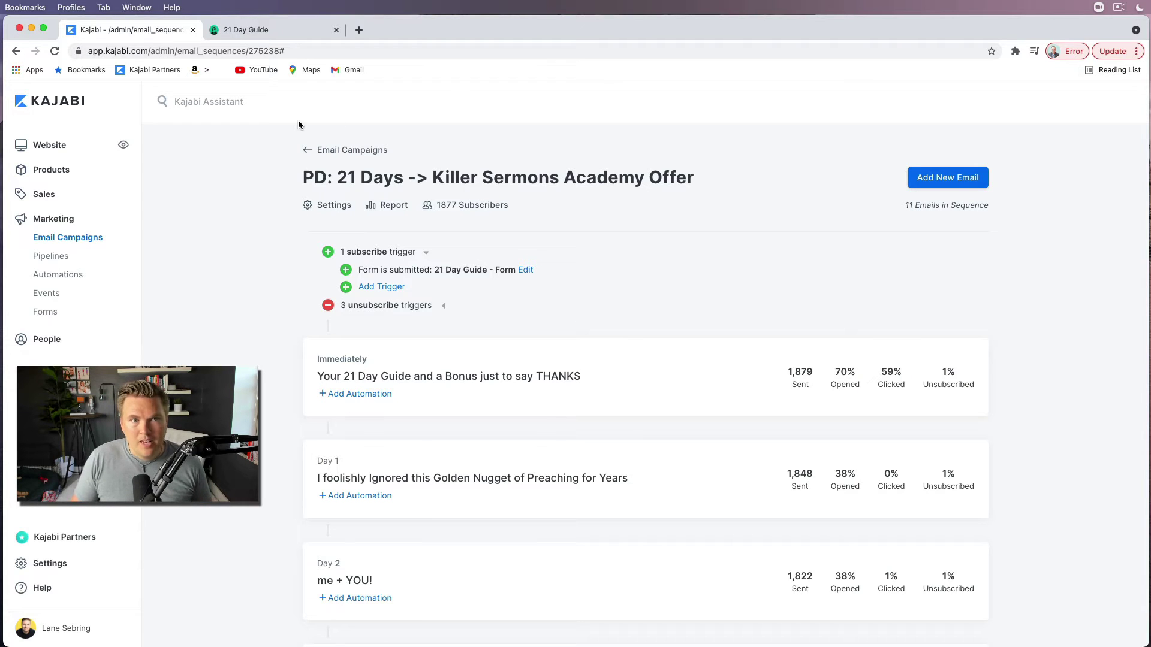
click(250, 30)
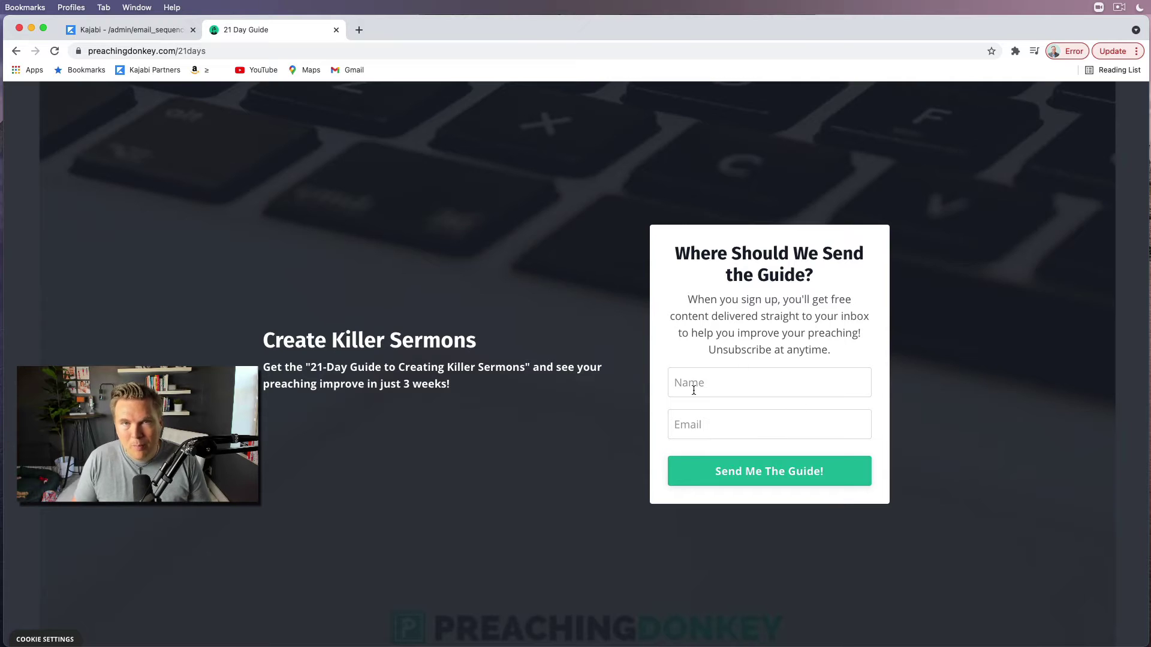
click(132, 34)
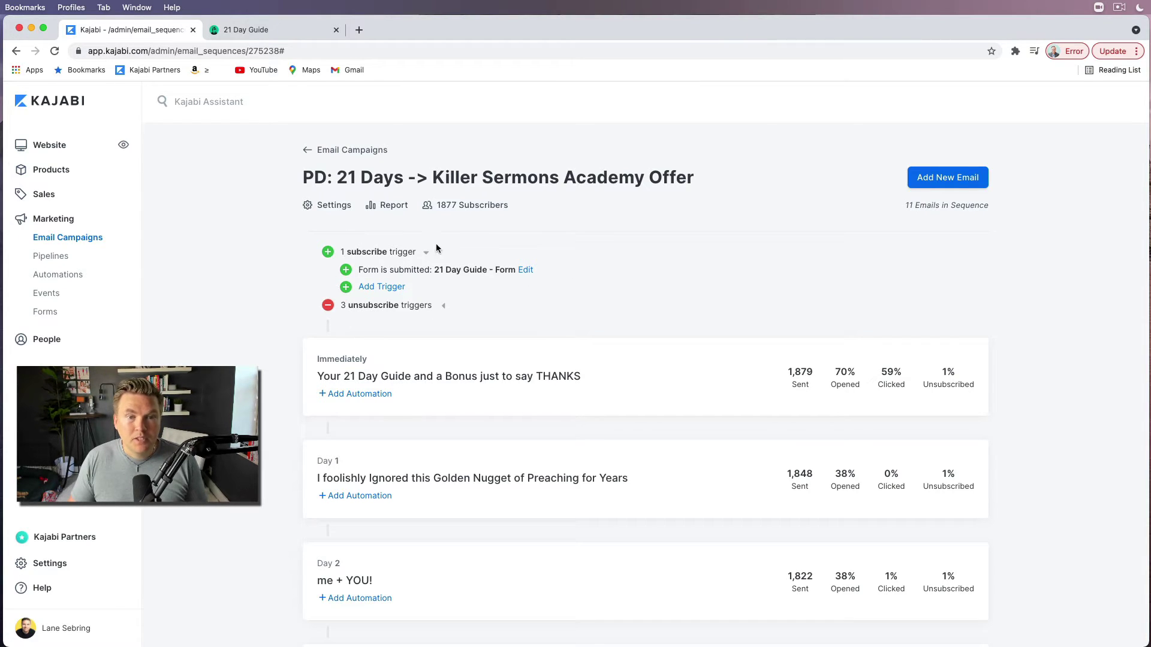
Expand the sequence's unsubscribe triggers to review which offer purchases remove subscribers, and glance over the emails below.
click(371, 307)
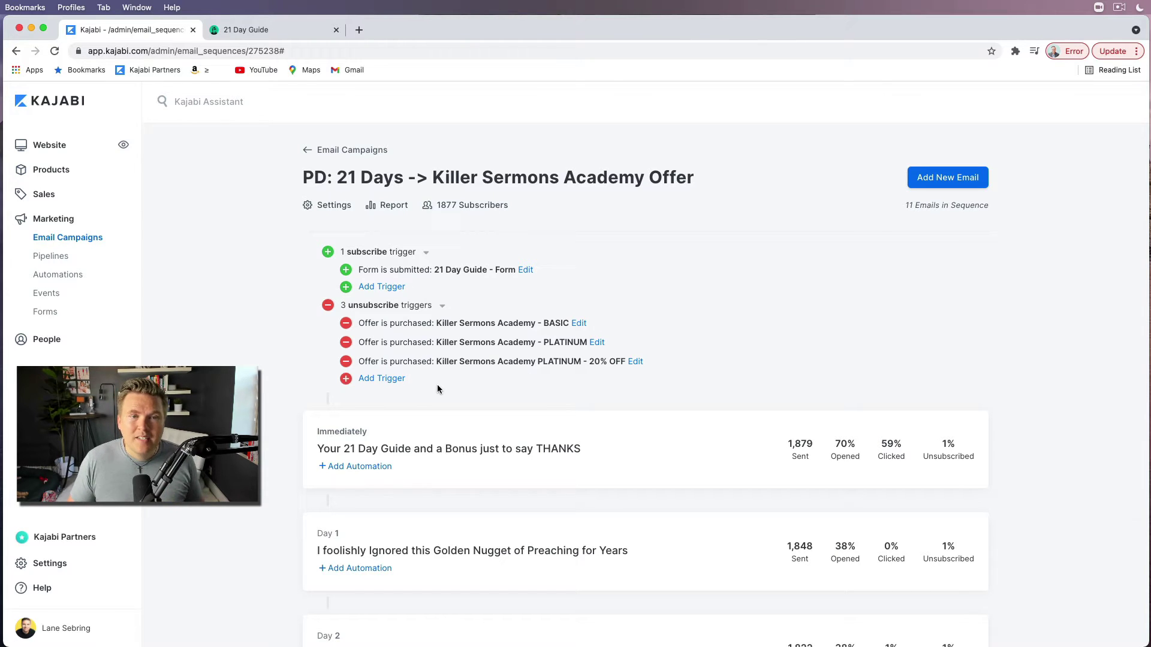
scroll(363, 389, down, 1)
scroll(295, 394, down, 5)
scroll(295, 393, up, 5)
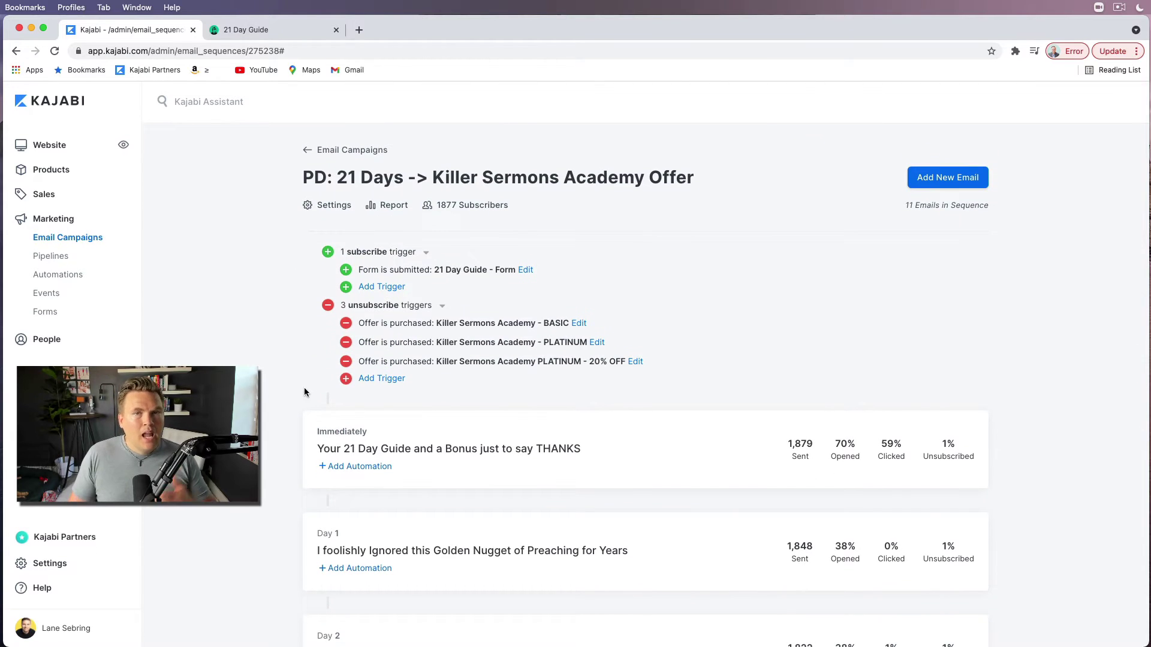
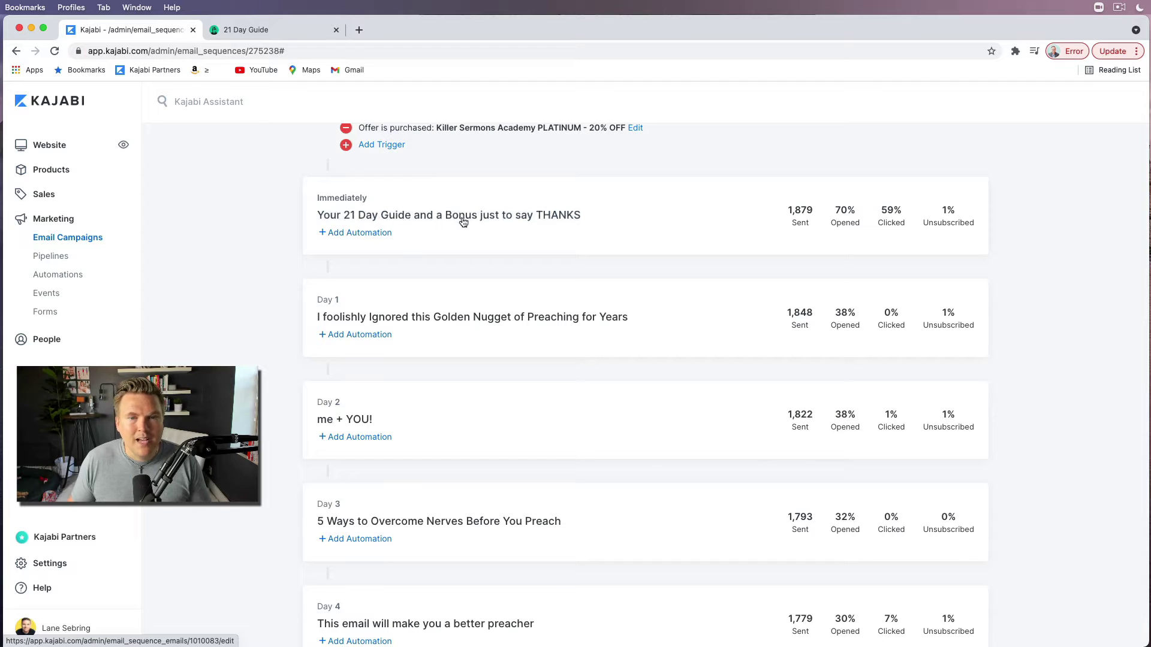
Open the immediate email "Your 21 Day Guide and a Bonus just to say THANKS" for editing and review its day, titles and body.
click(499, 217)
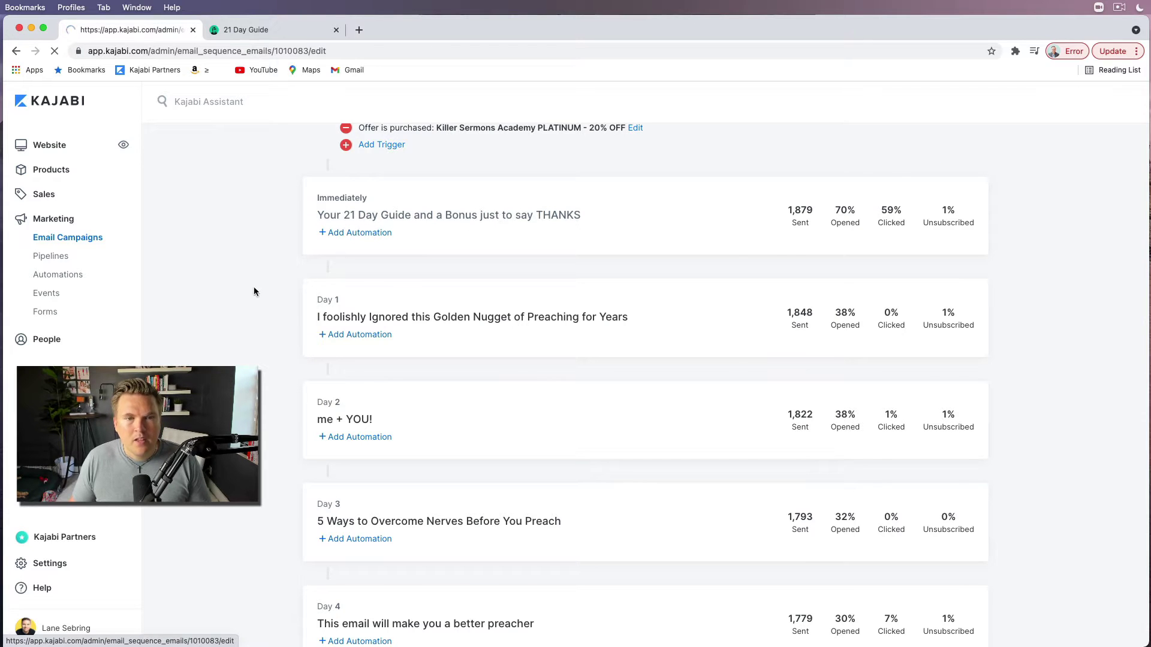
scroll(236, 296, down, 2)
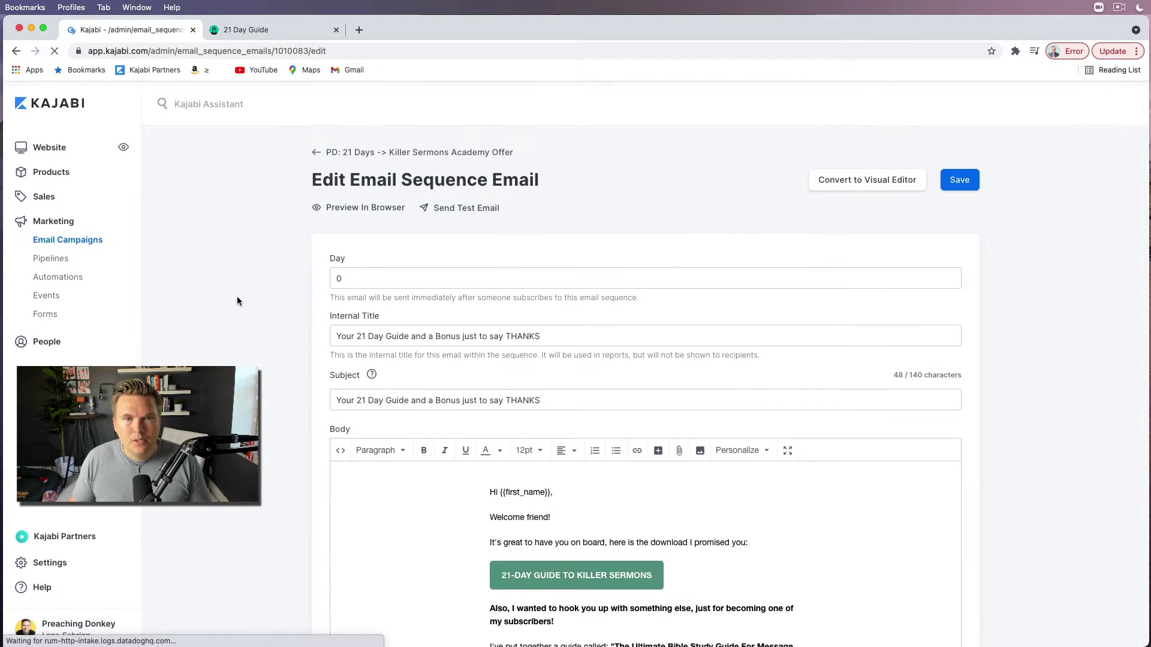
scroll(236, 297, down, 2)
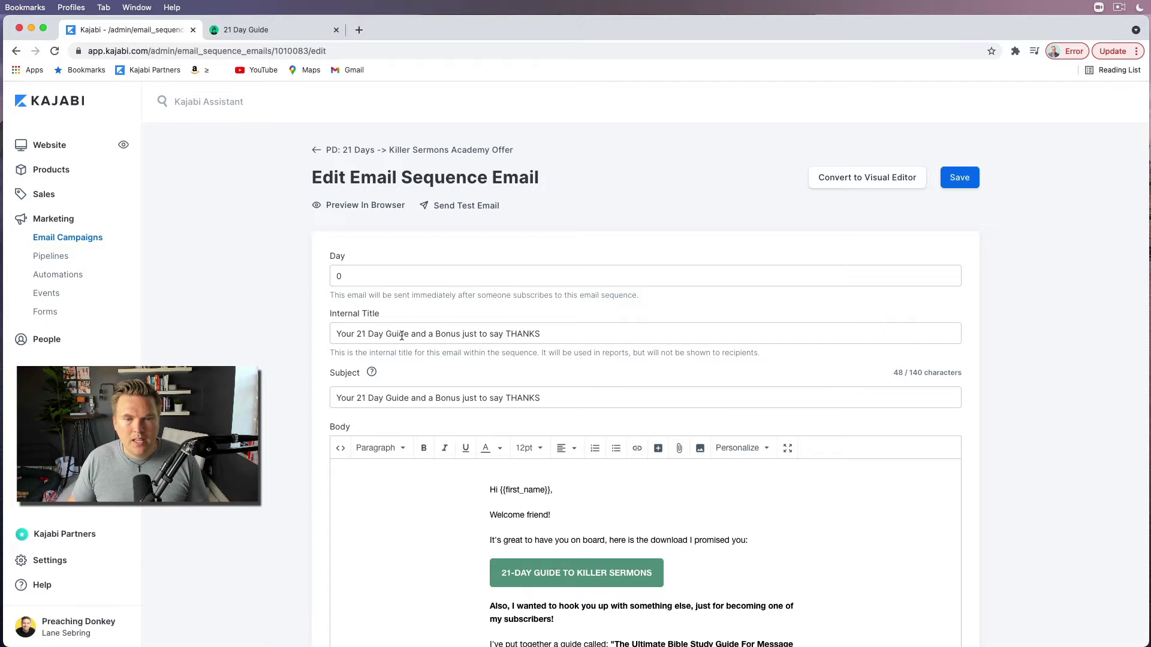
scroll(330, 399, down, 3)
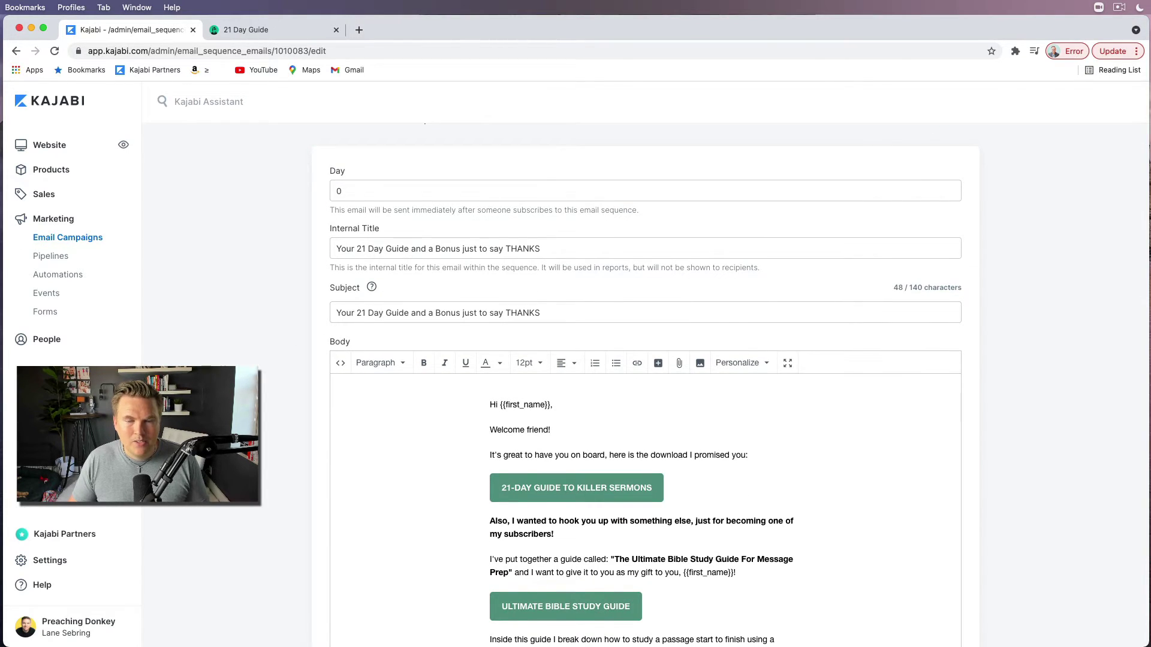
scroll(490, 329, down, 4)
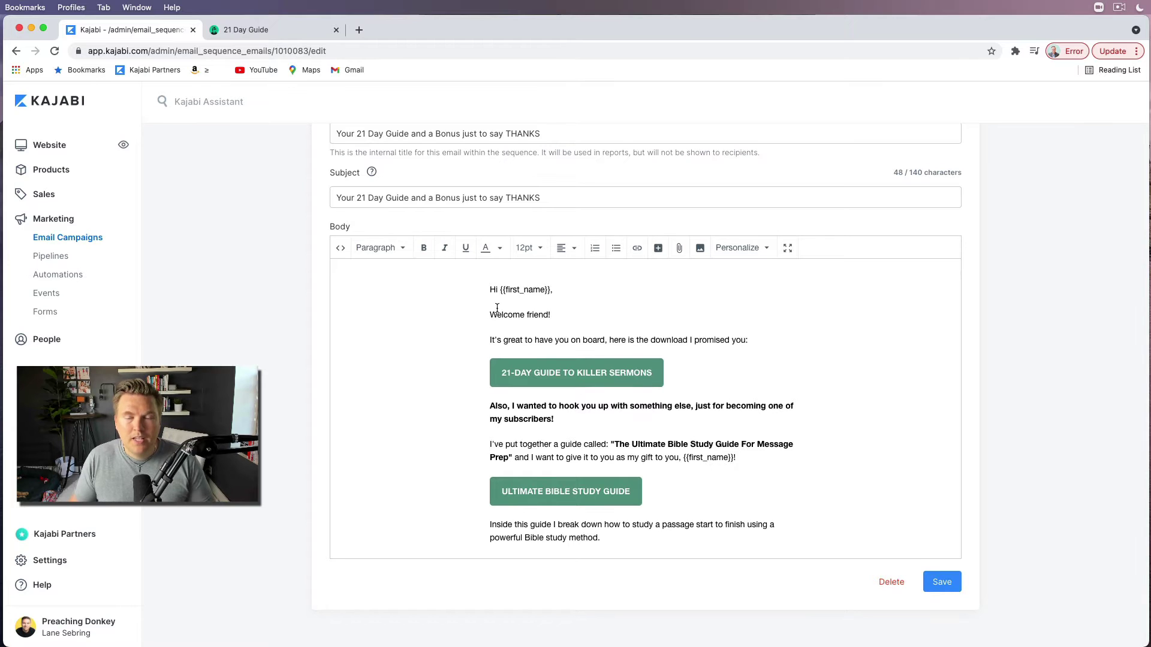
Inspect the Insert Button options for the email body below the 21-day guide download button, and close the dialog without adding a button.
click(558, 376)
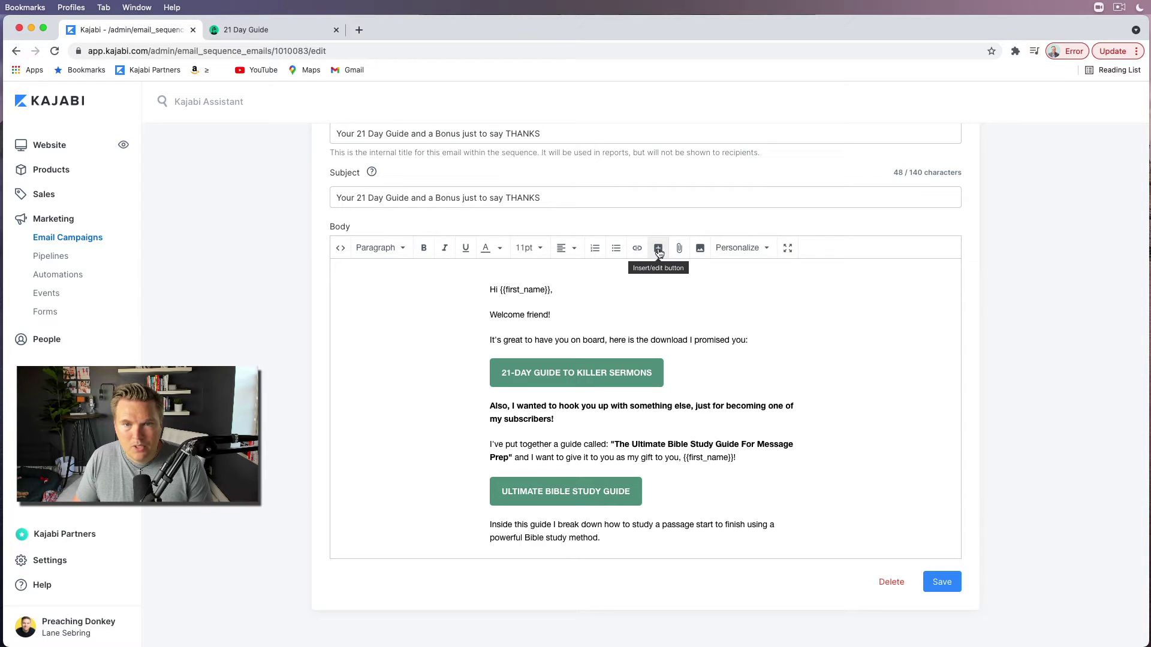
click(394, 394)
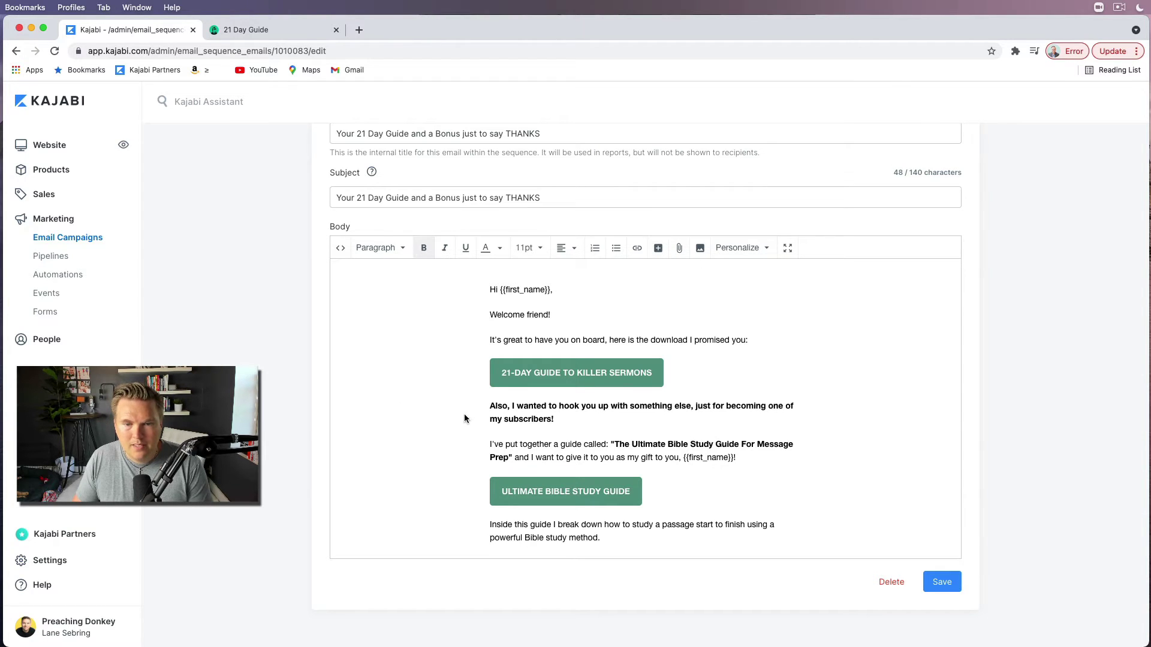
scroll(464, 418, down, 1)
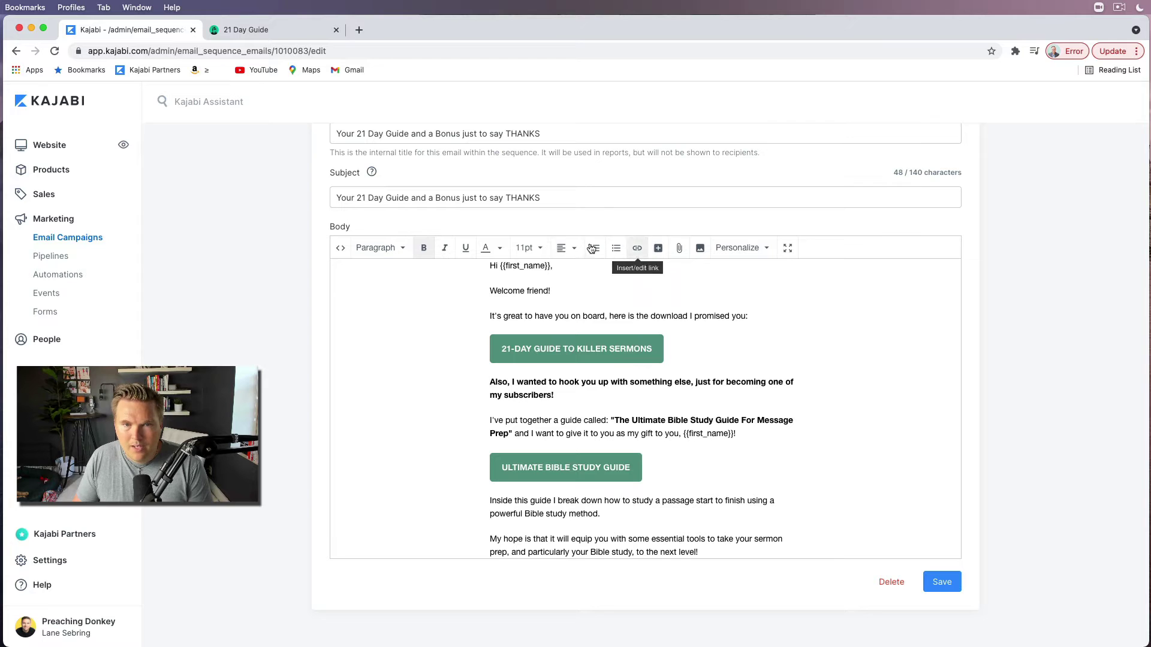
click(658, 248)
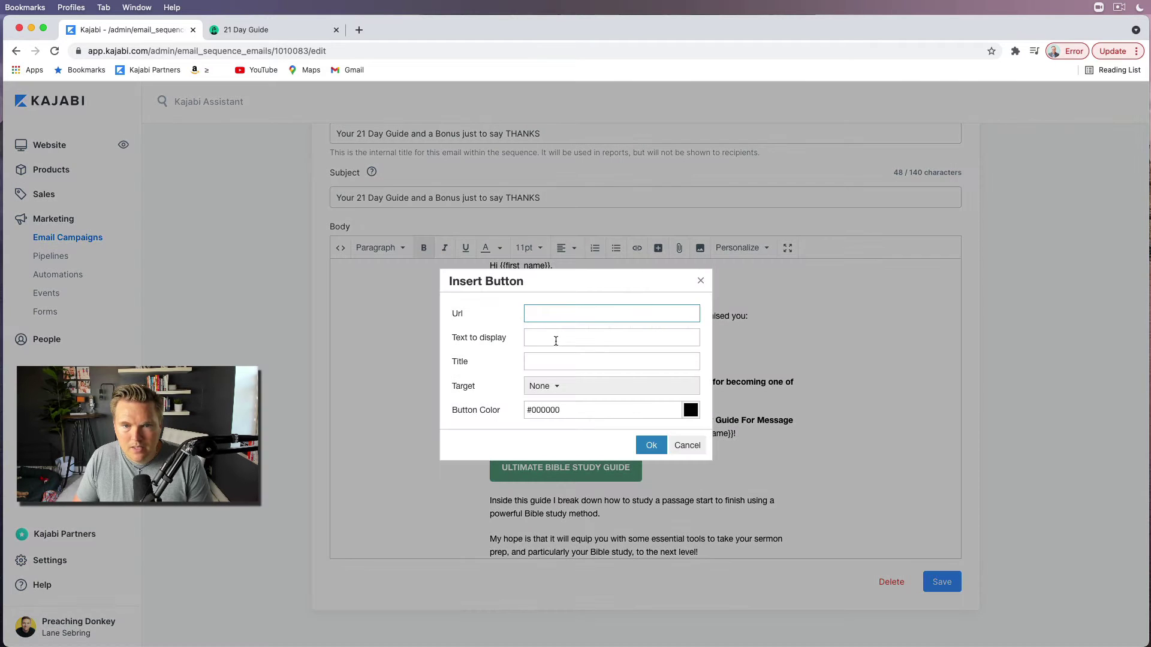
click(651, 445)
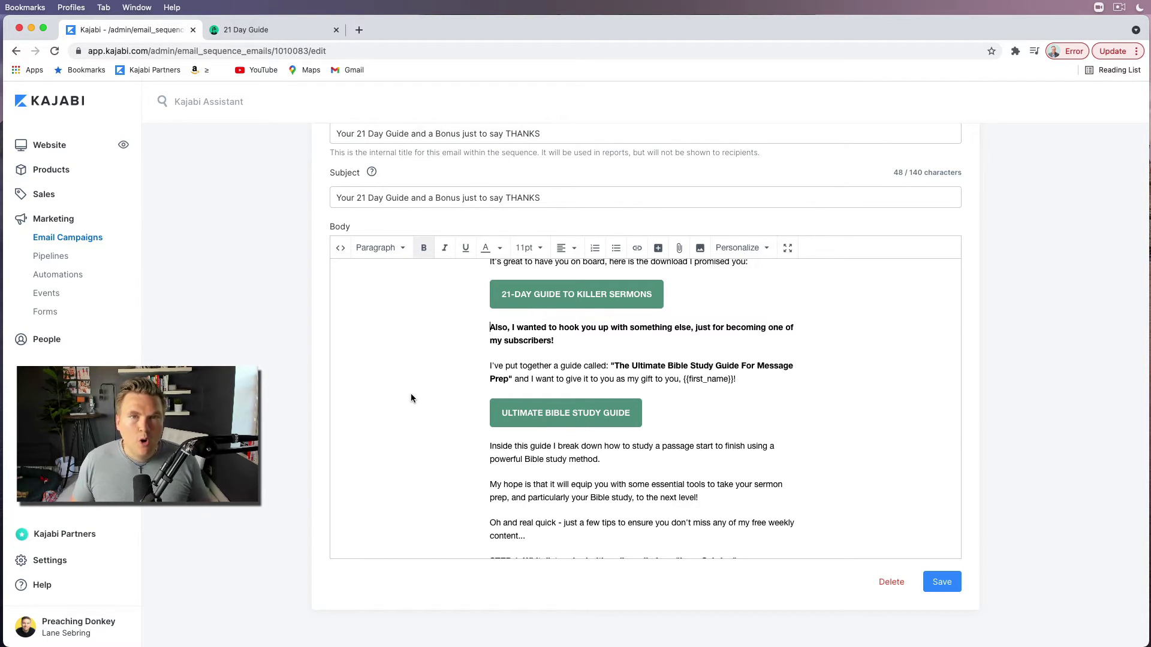
Read through the email body, examining the bonus guide offer, the whitelisting instructions, the social media links and the closing P.S.
scroll(411, 398, up, 1)
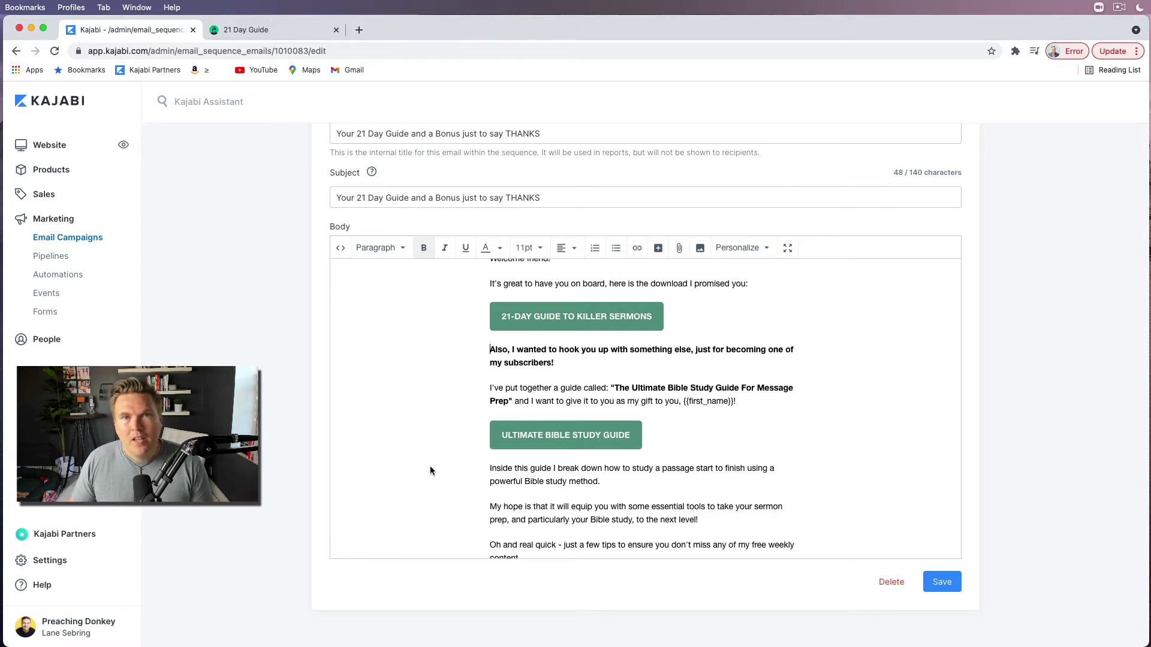
scroll(430, 470, down, 1)
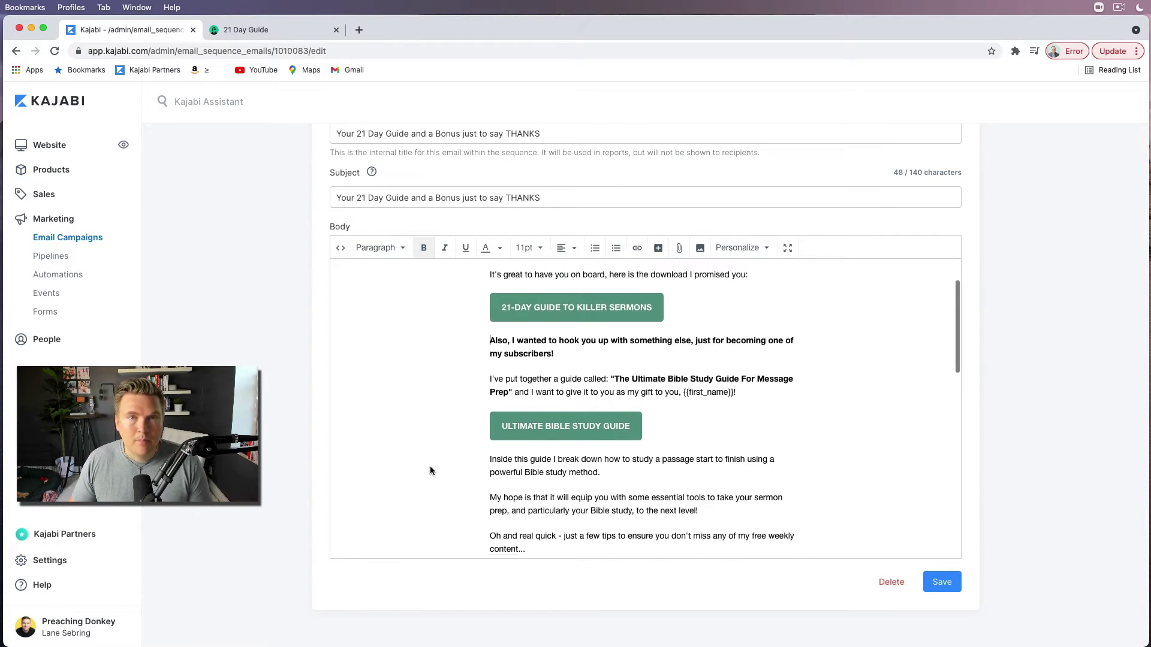
scroll(430, 471, down, 5)
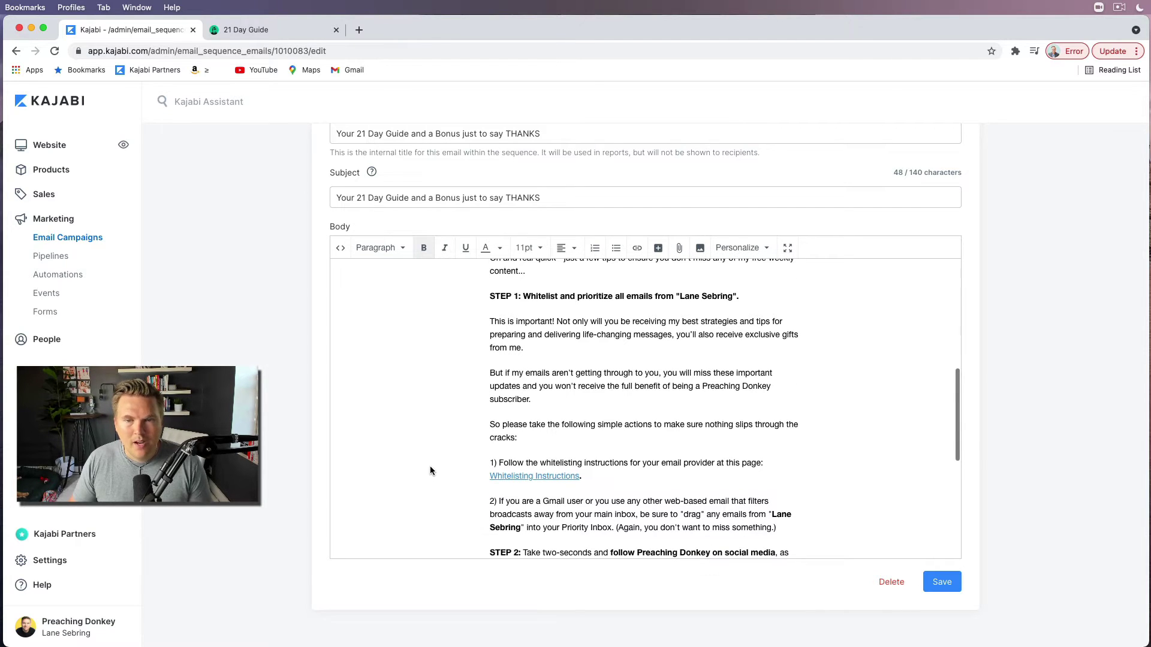
scroll(503, 408, down, 1)
scroll(553, 367, up, 2)
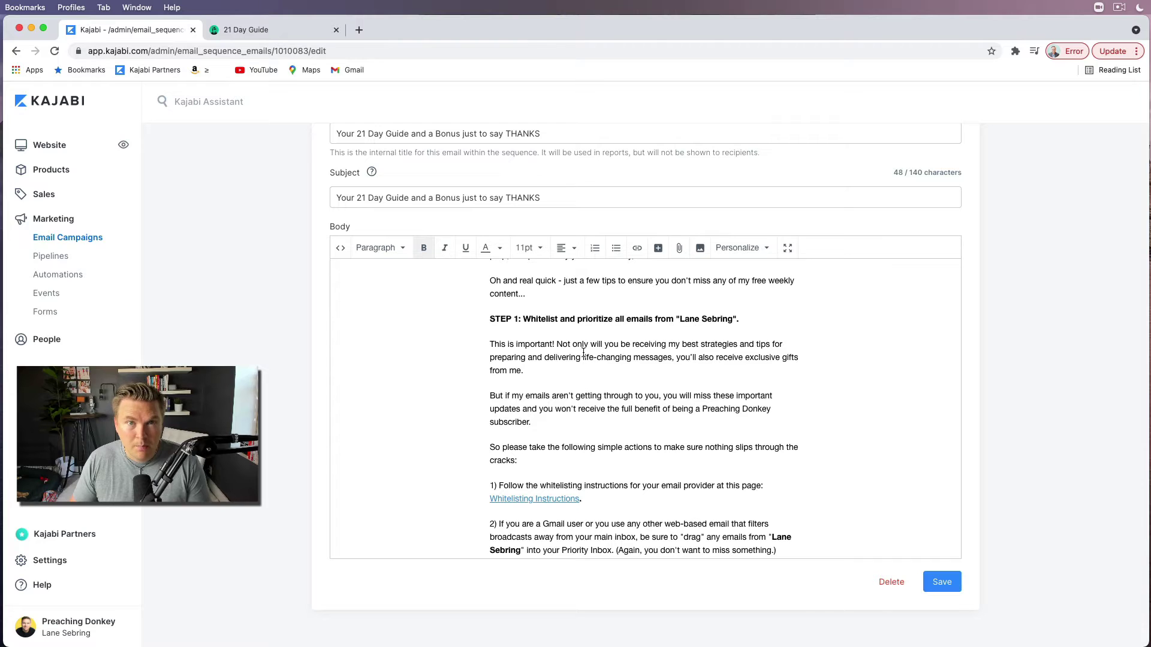
scroll(591, 365, down, 4)
scroll(593, 382, down, 3)
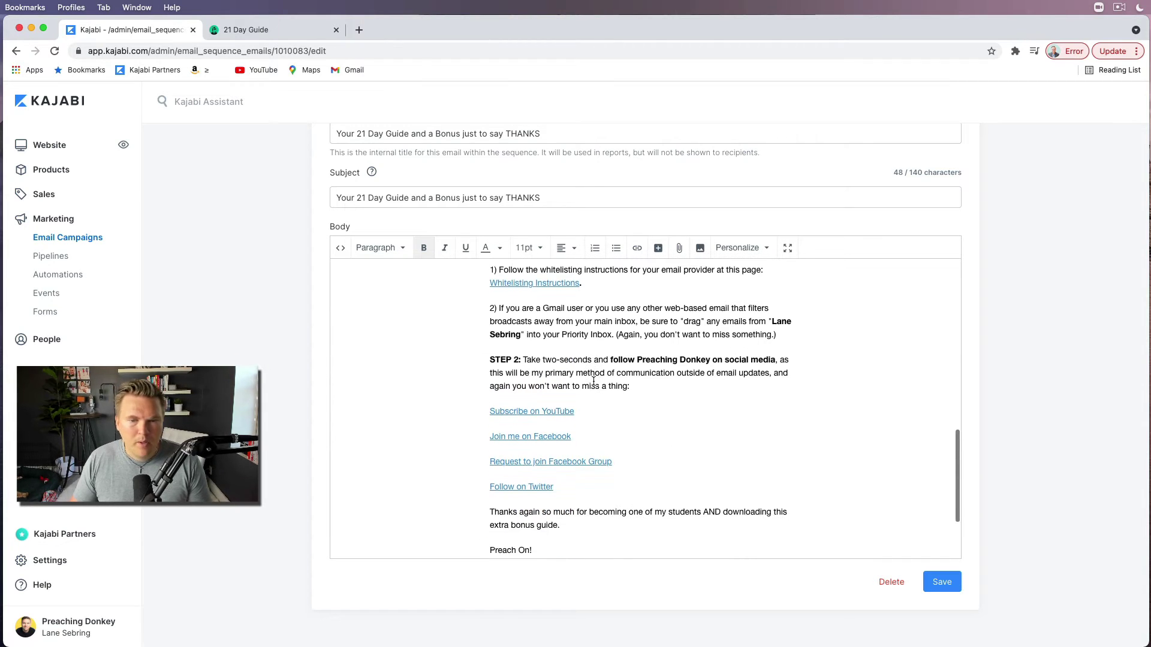
scroll(594, 382, up, 4)
scroll(593, 382, up, 2)
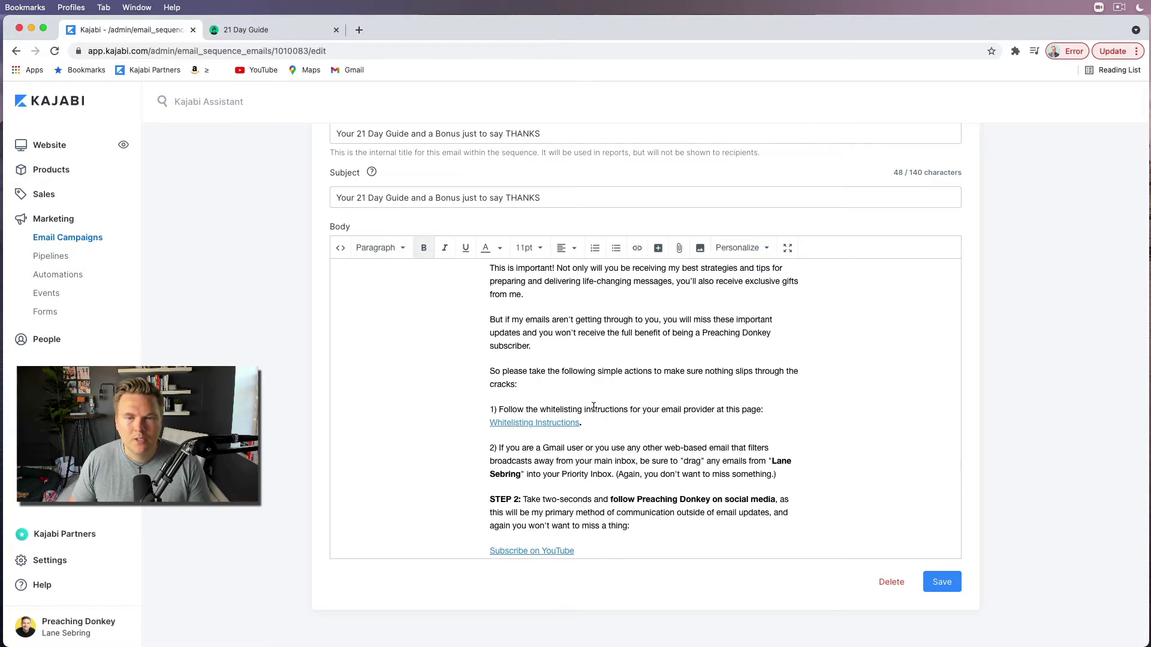
scroll(594, 407, down, 1)
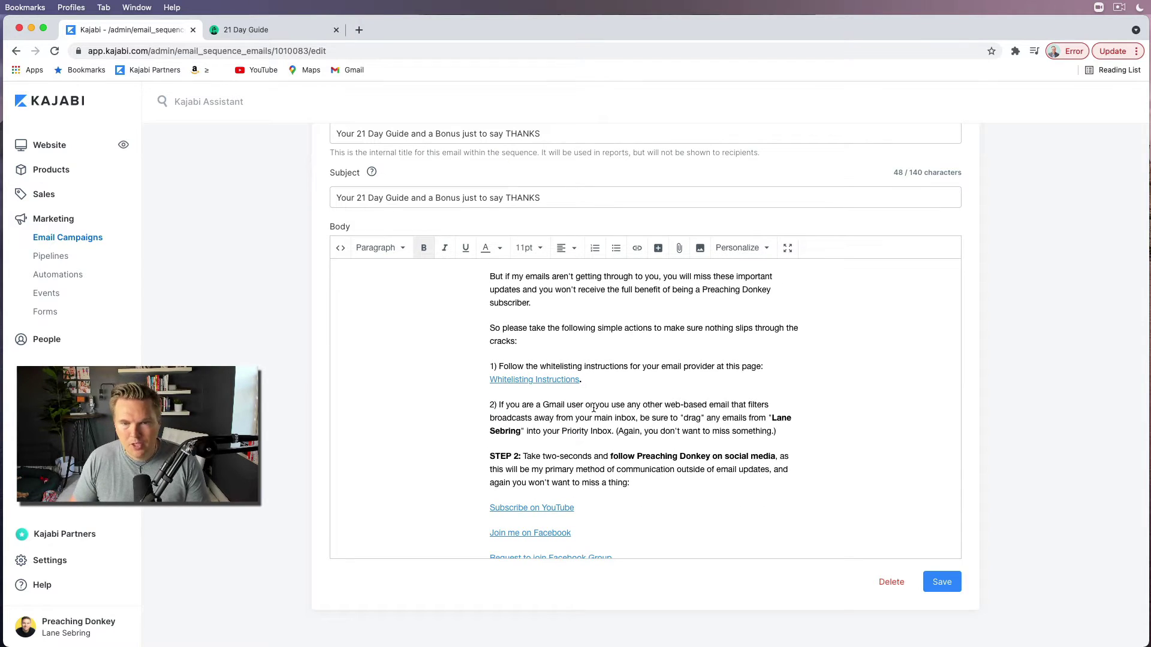
scroll(593, 407, down, 4)
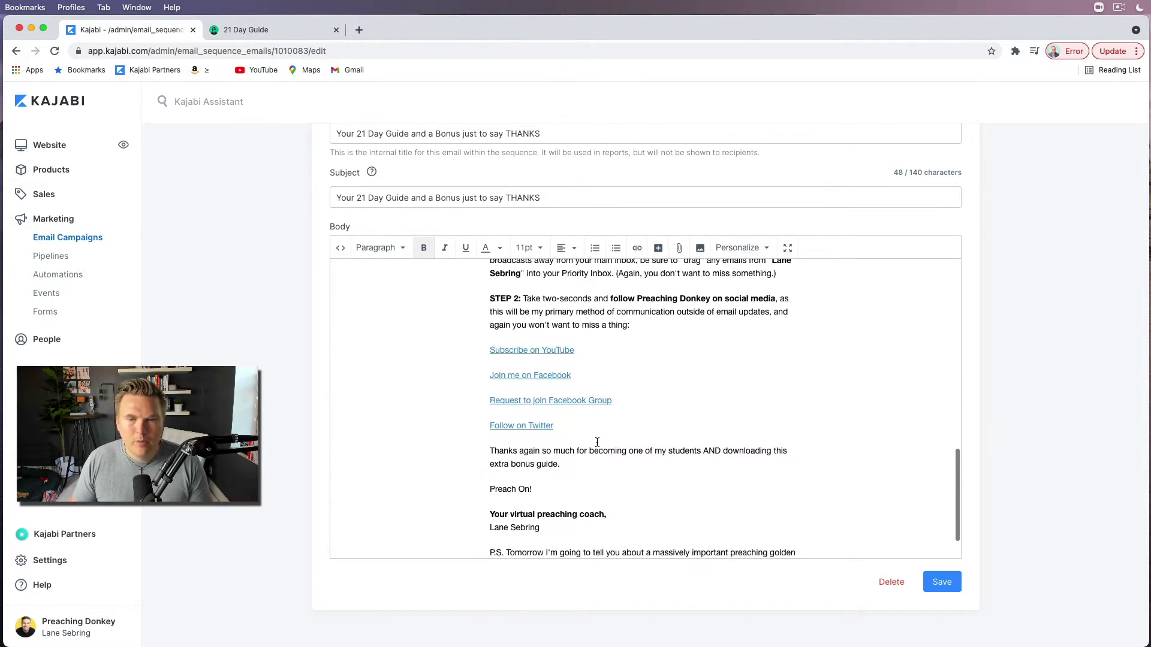
scroll(597, 442, down, 1)
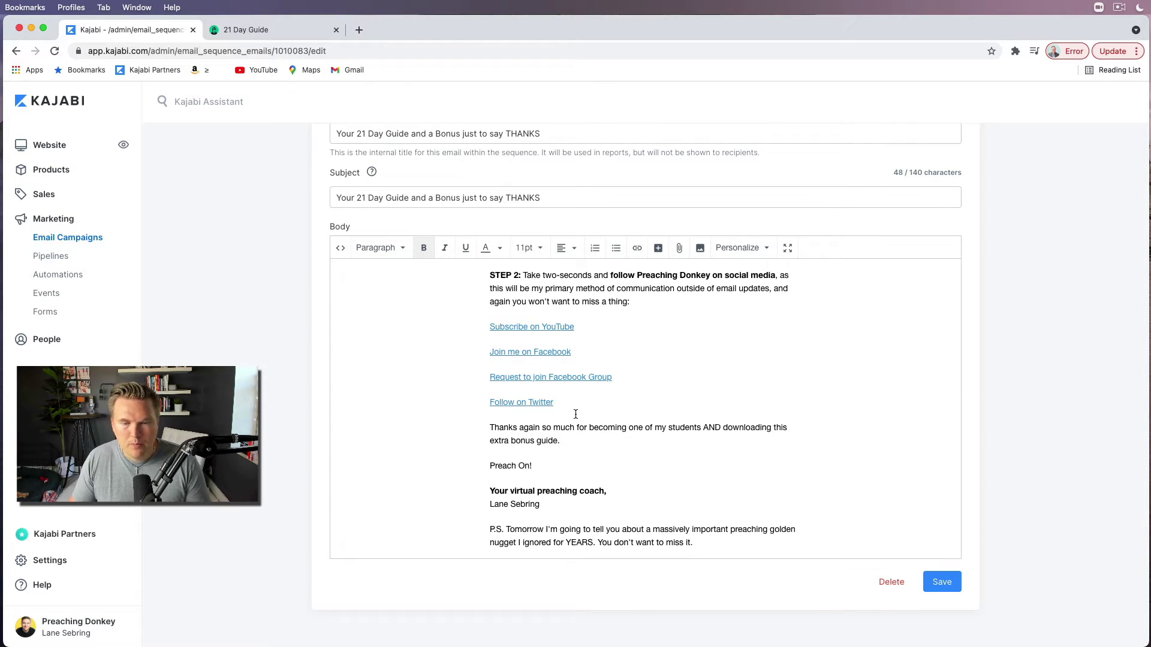
scroll(576, 414, down, 1)
scroll(576, 414, up, 6)
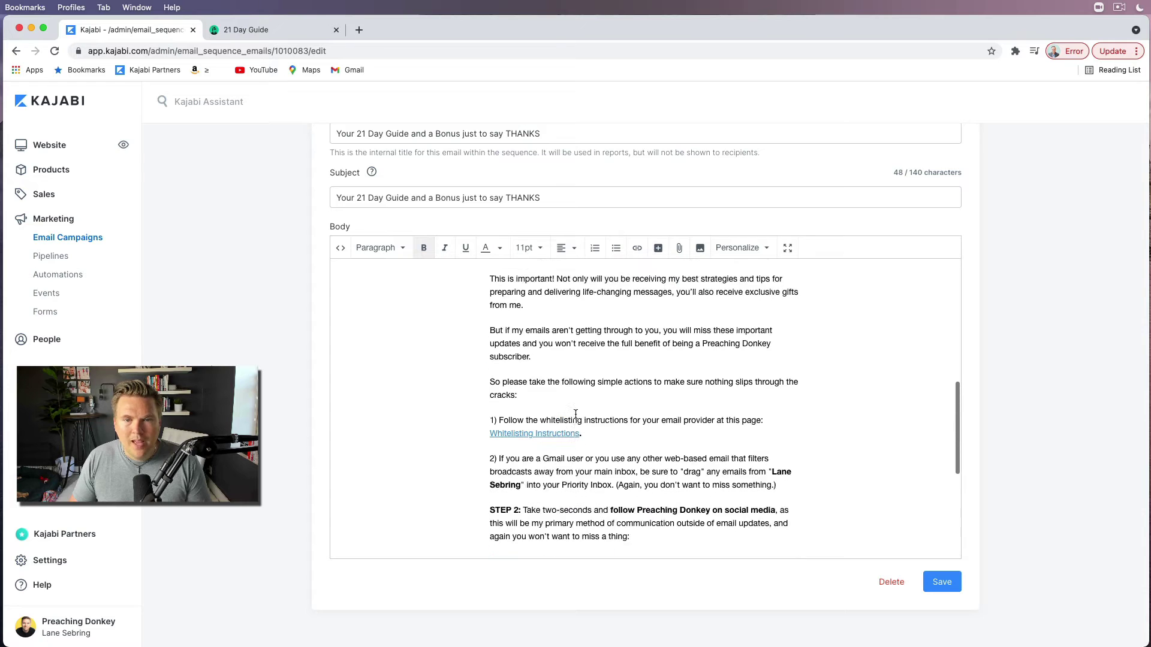
Review the social media links and closing P.S. of the immediate email, and return to the sequence's email list.
scroll(576, 414, down, 7)
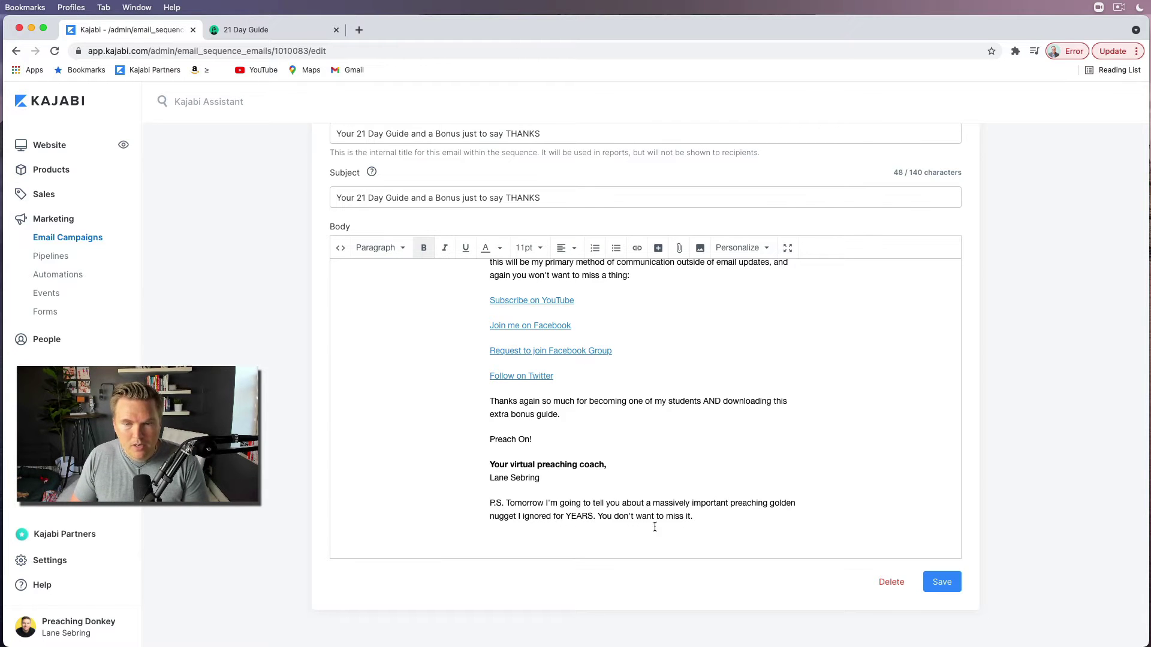
scroll(676, 502, up, 15)
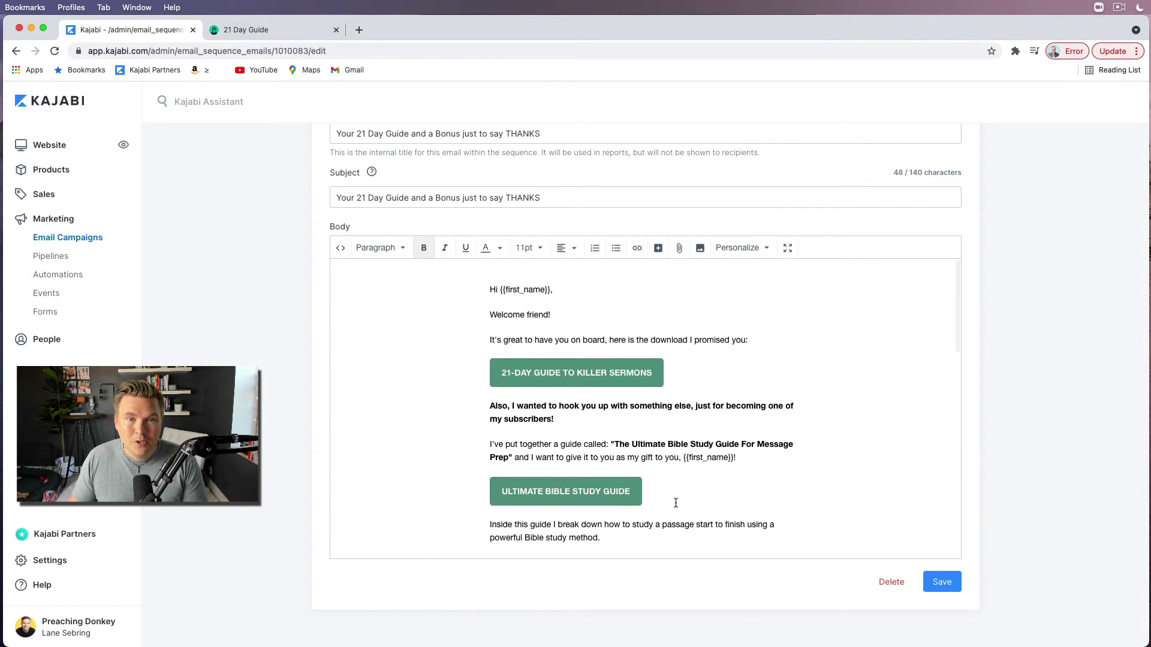
scroll(423, 398, up, 5)
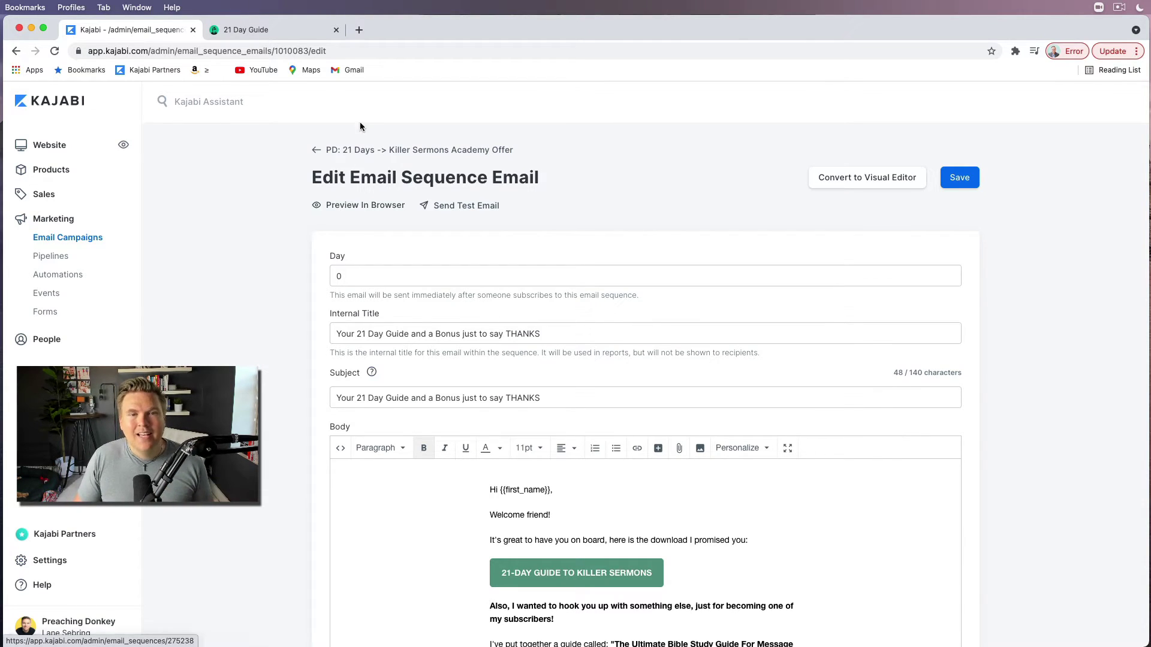
click(318, 150)
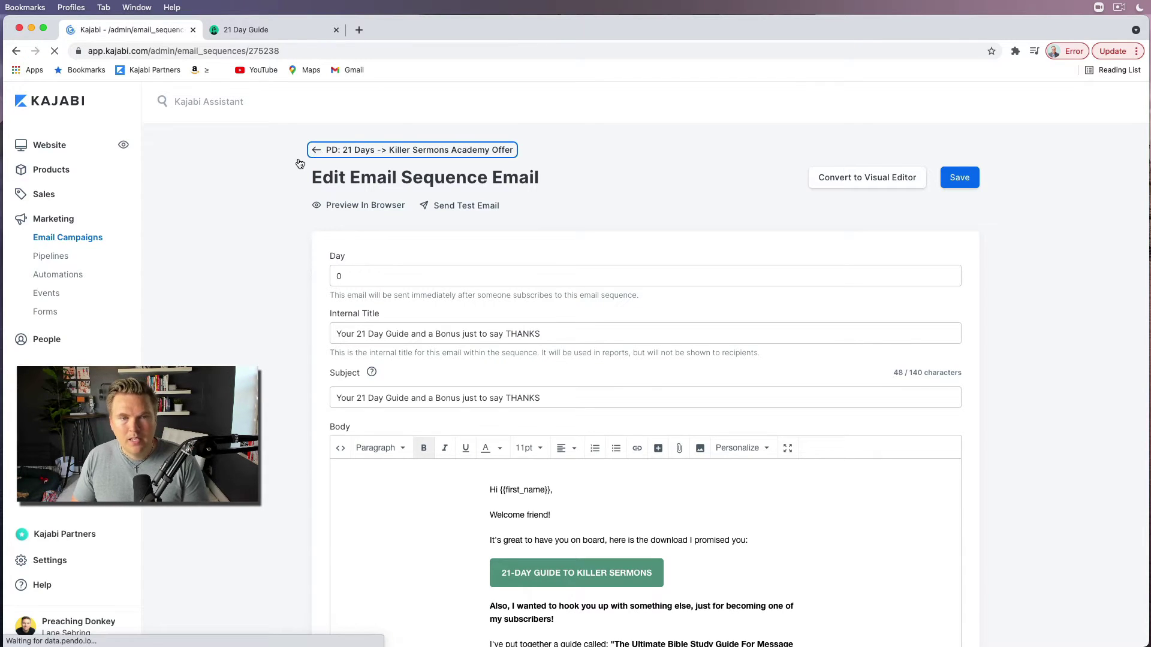
Open the Day 1 email "I foolishly Ignored this Golden Nugget of Preaching for Years" for editing to view its body.
scroll(247, 286, down, 2)
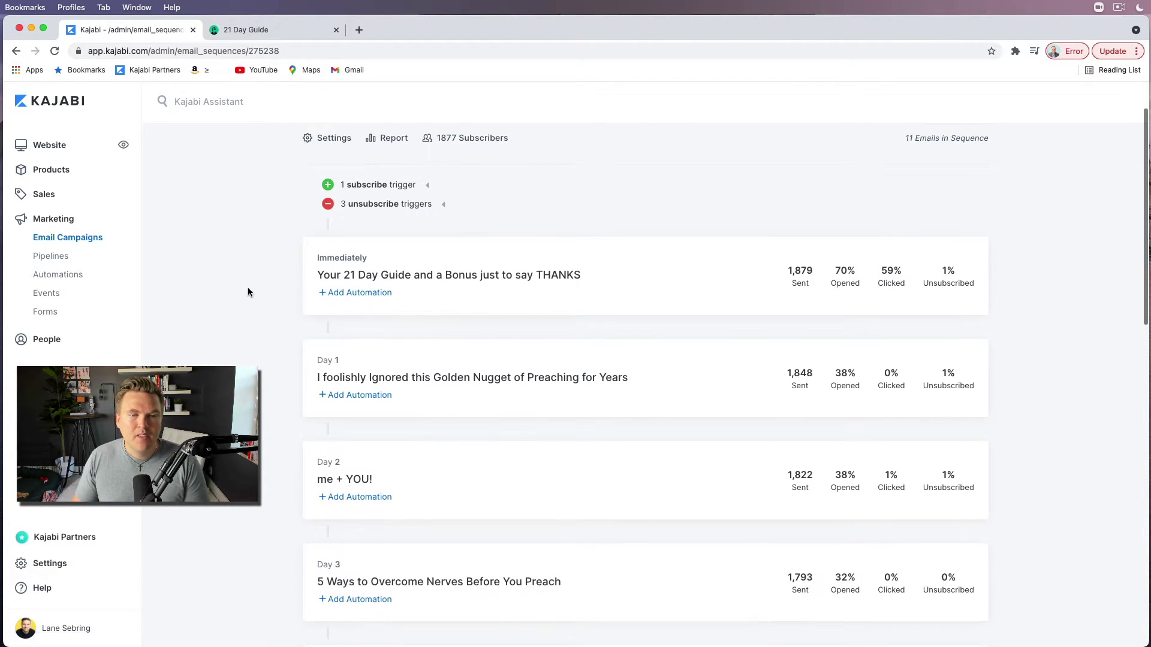
click(389, 379)
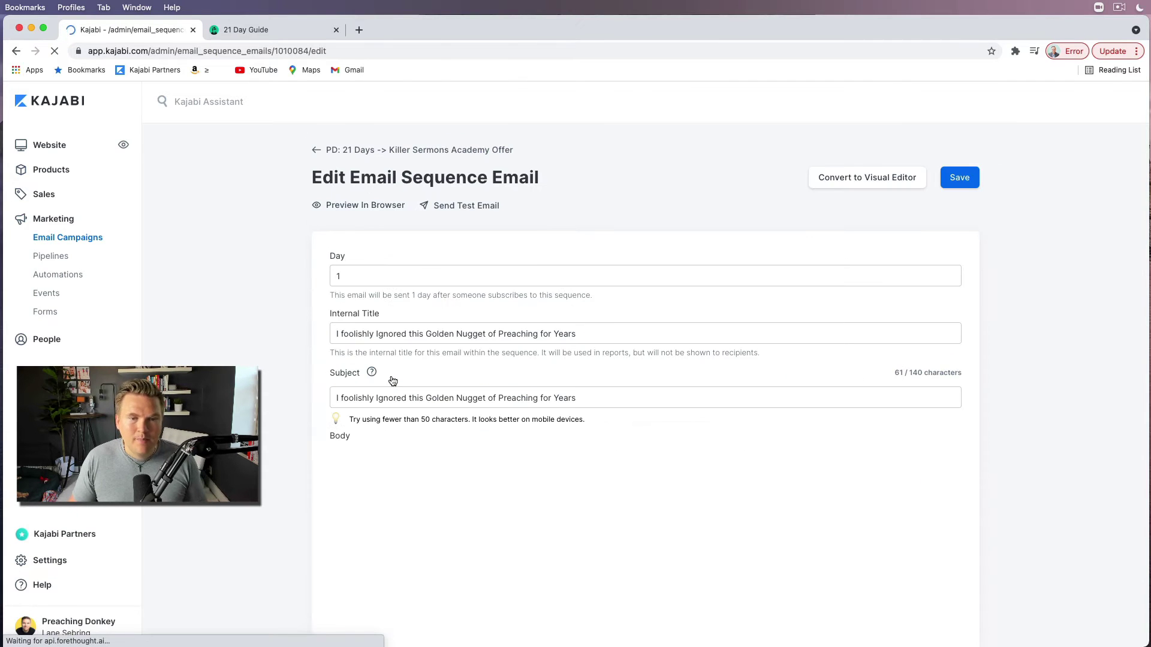
scroll(276, 409, down, 4)
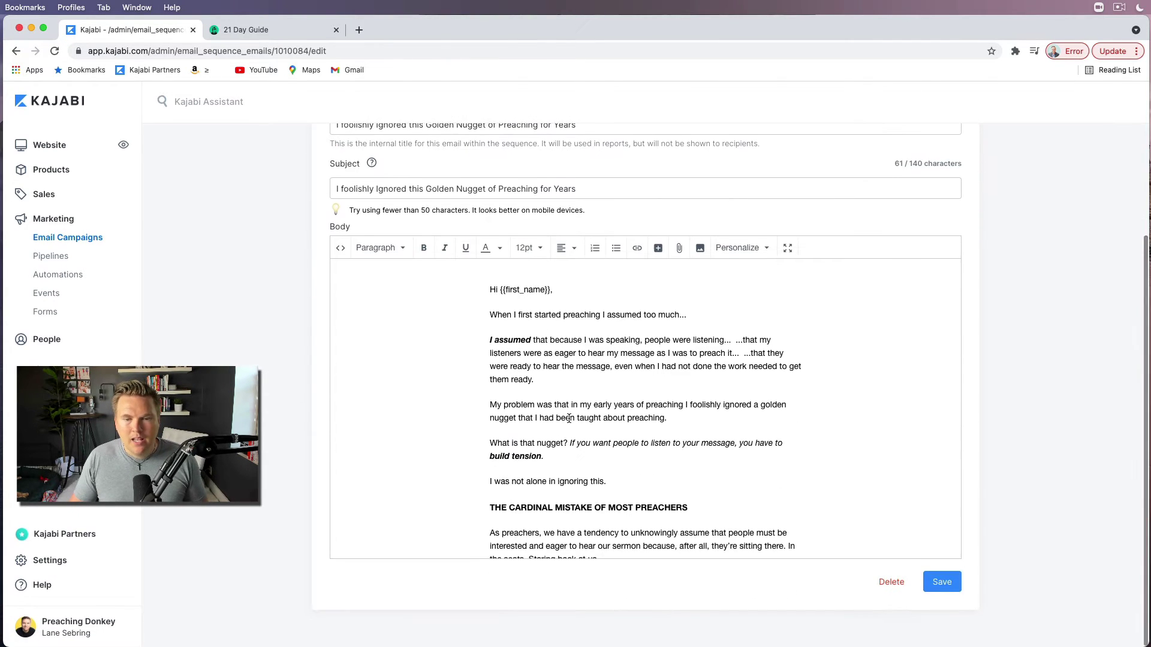
Read through the Day 1 email's teaching on building tension in sermons down to its sign-off, and return to the sequence overview.
scroll(569, 418, down, 5)
scroll(568, 418, down, 4)
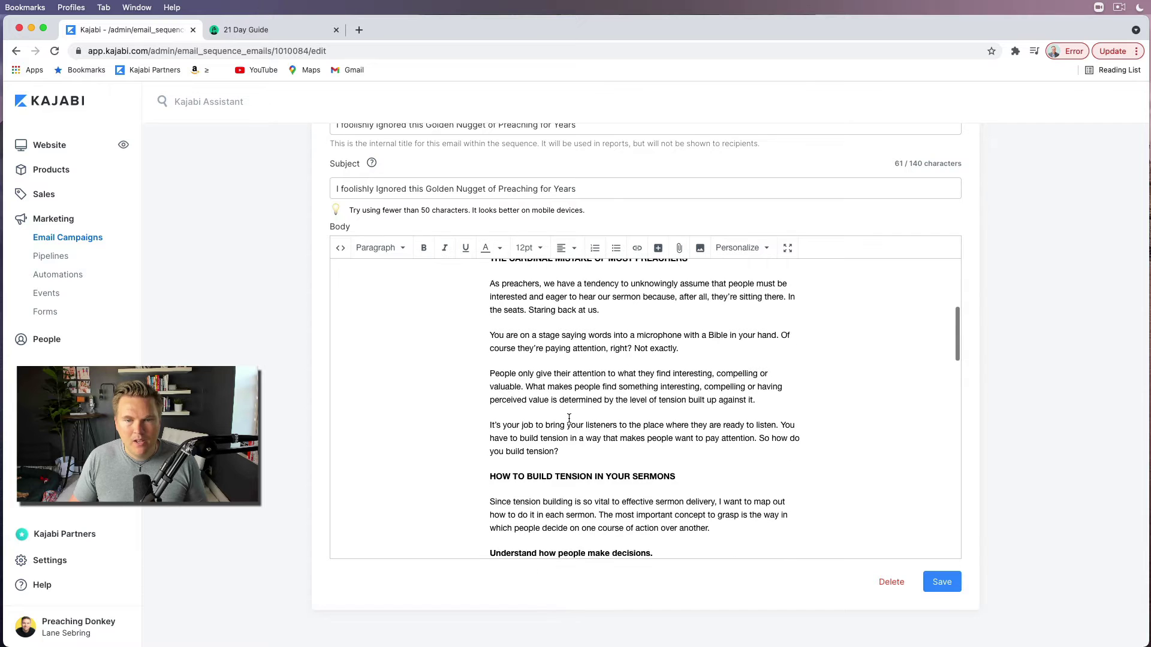
scroll(569, 418, down, 3)
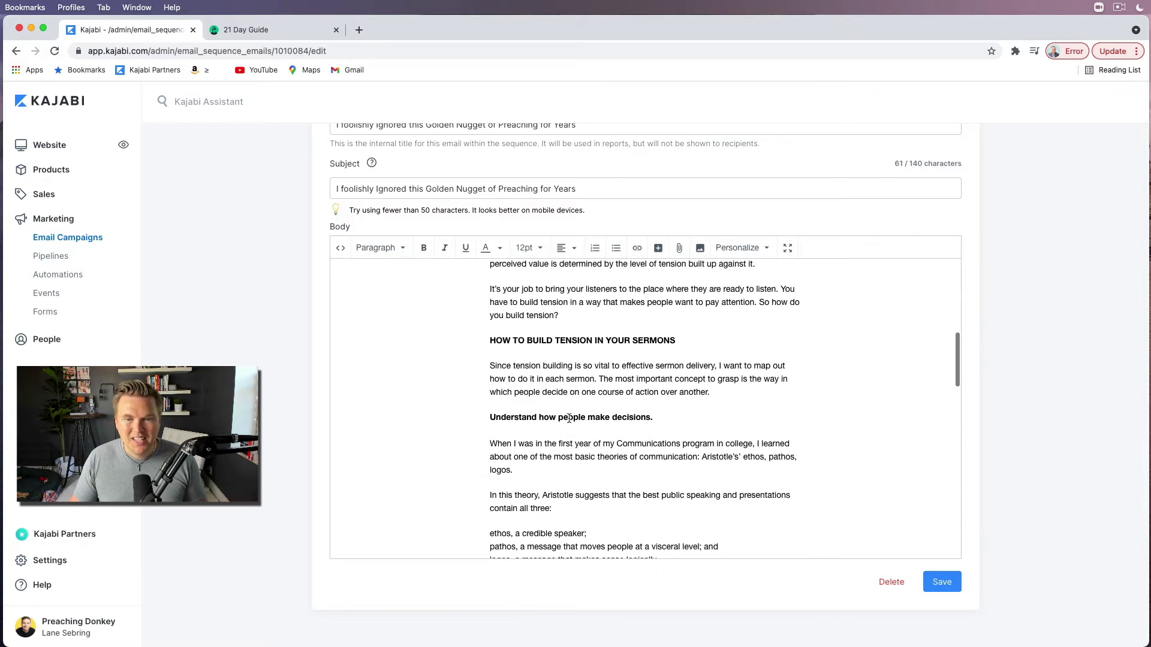
scroll(568, 417, down, 6)
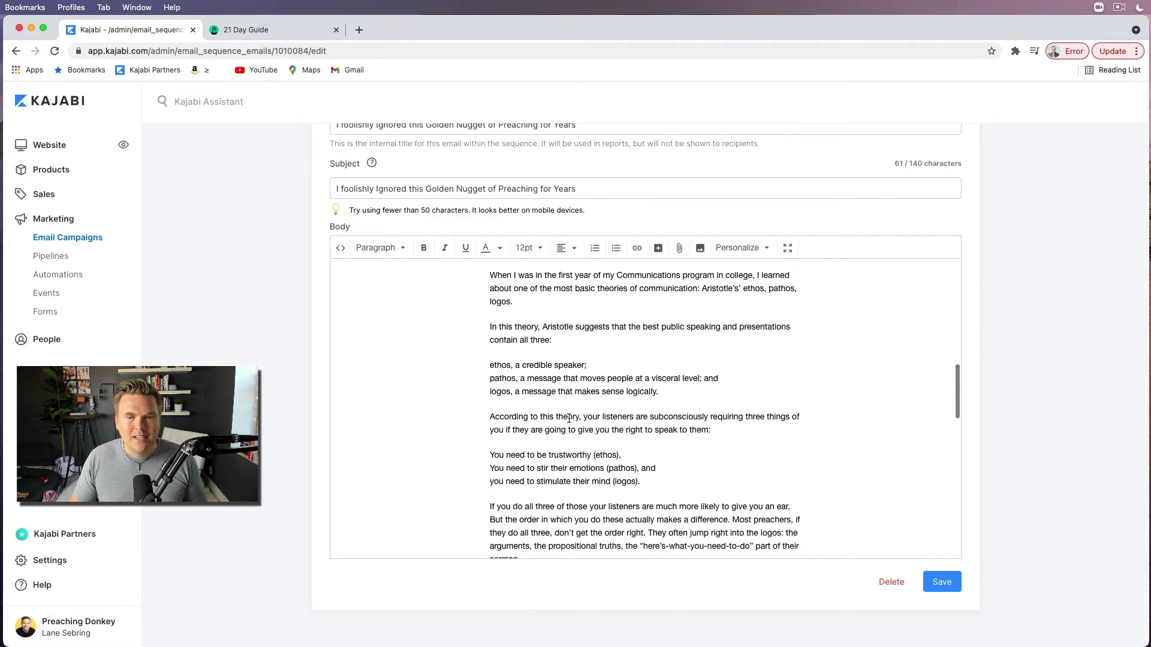
scroll(569, 418, down, 6)
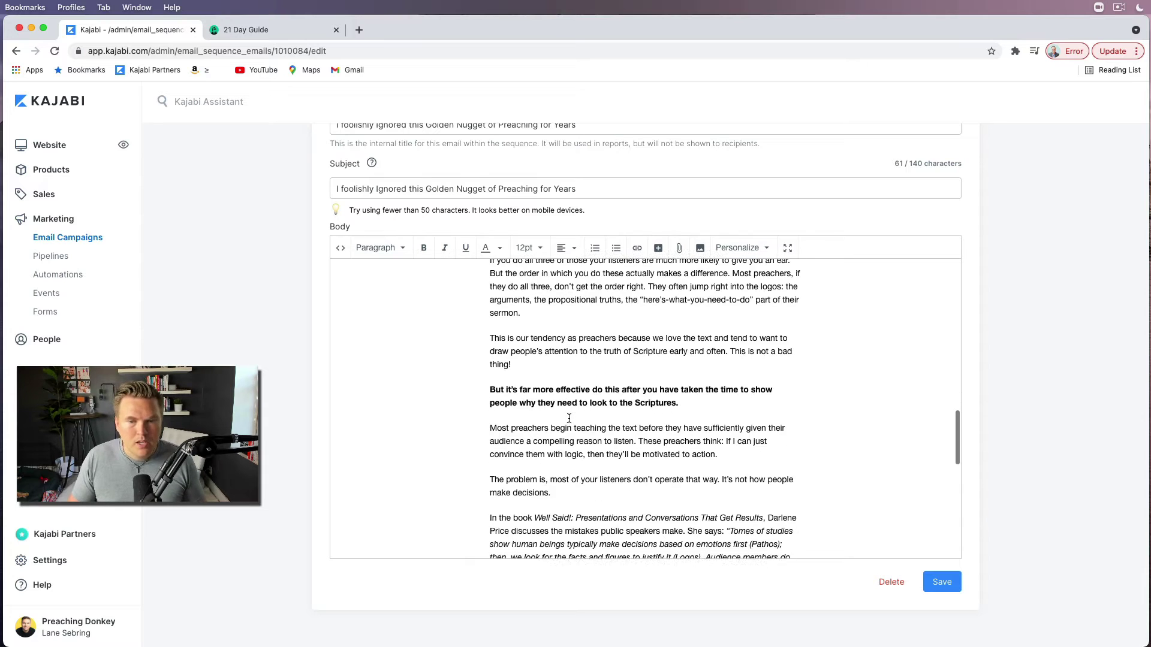
scroll(569, 417, down, 8)
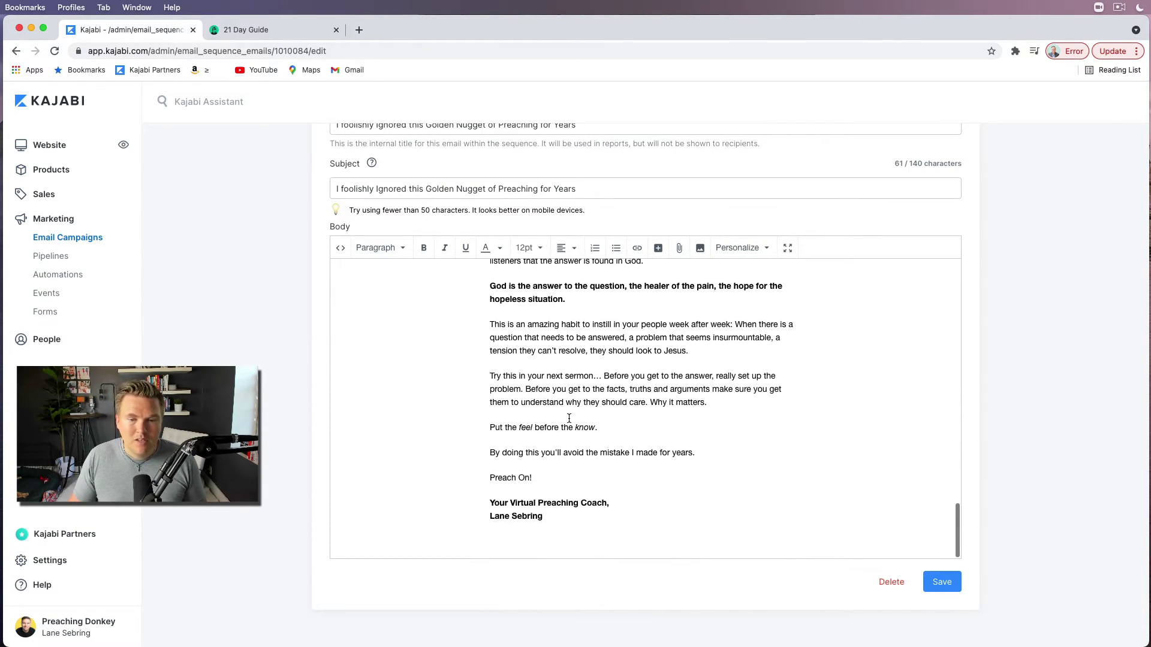
scroll(568, 418, up, 15)
scroll(569, 419, up, 15)
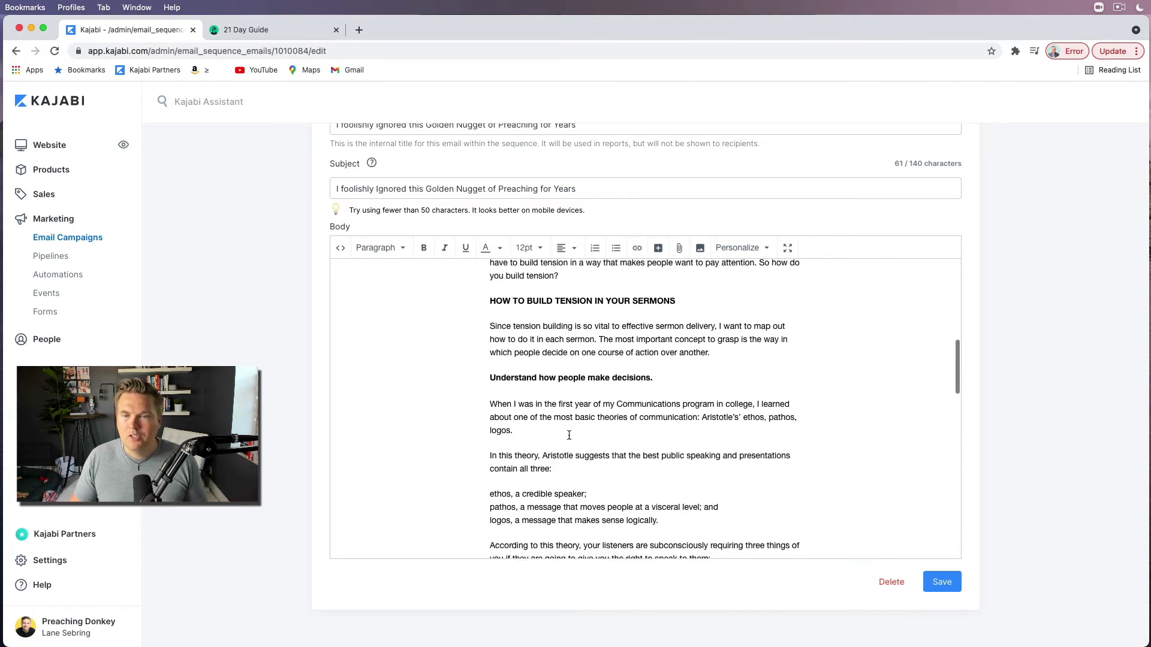
scroll(548, 481, up, 5)
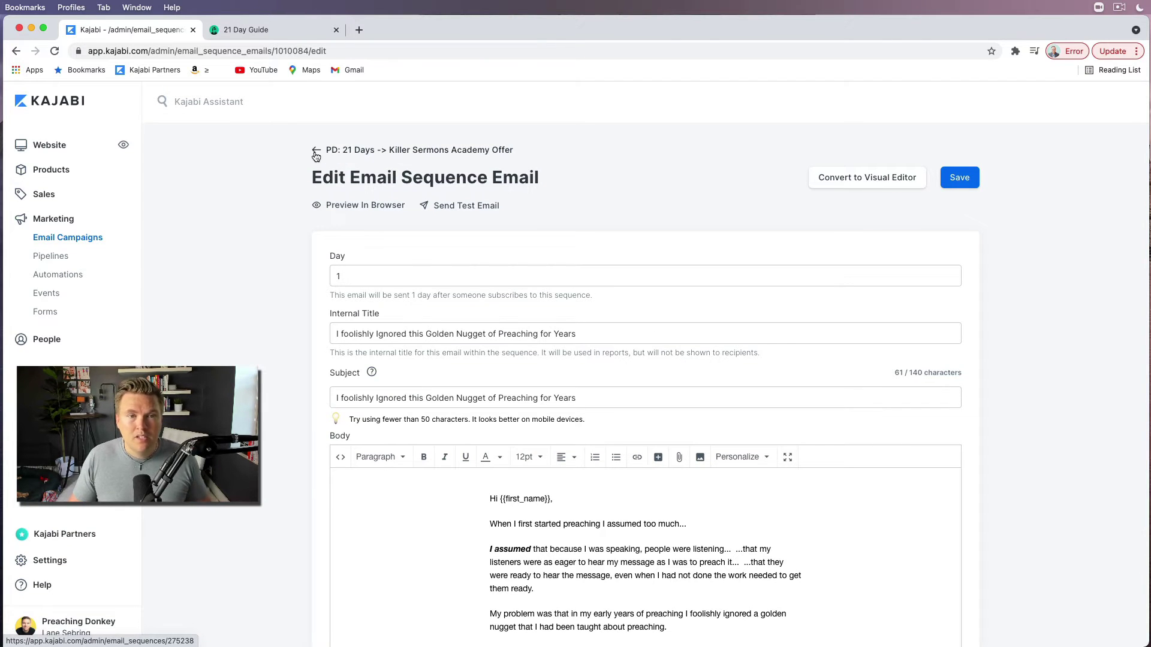
click(317, 151)
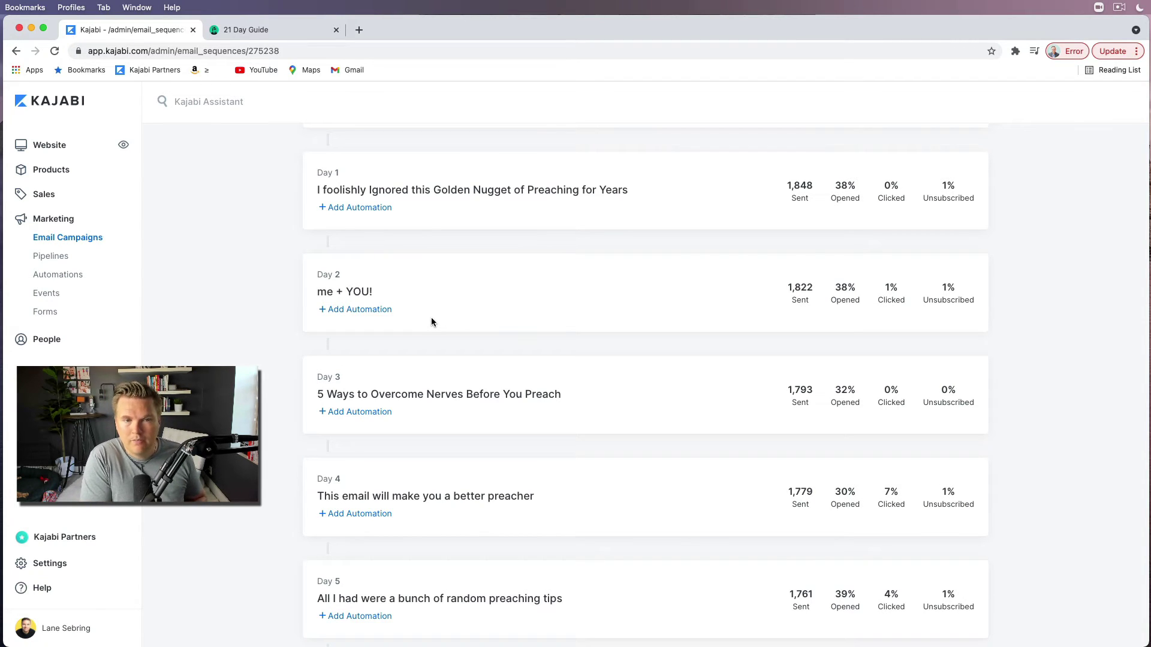
Review the sequence's schedule from the immediate email through Day 7, examining each email's day, title and sending statistics.
scroll(431, 322, down, 3)
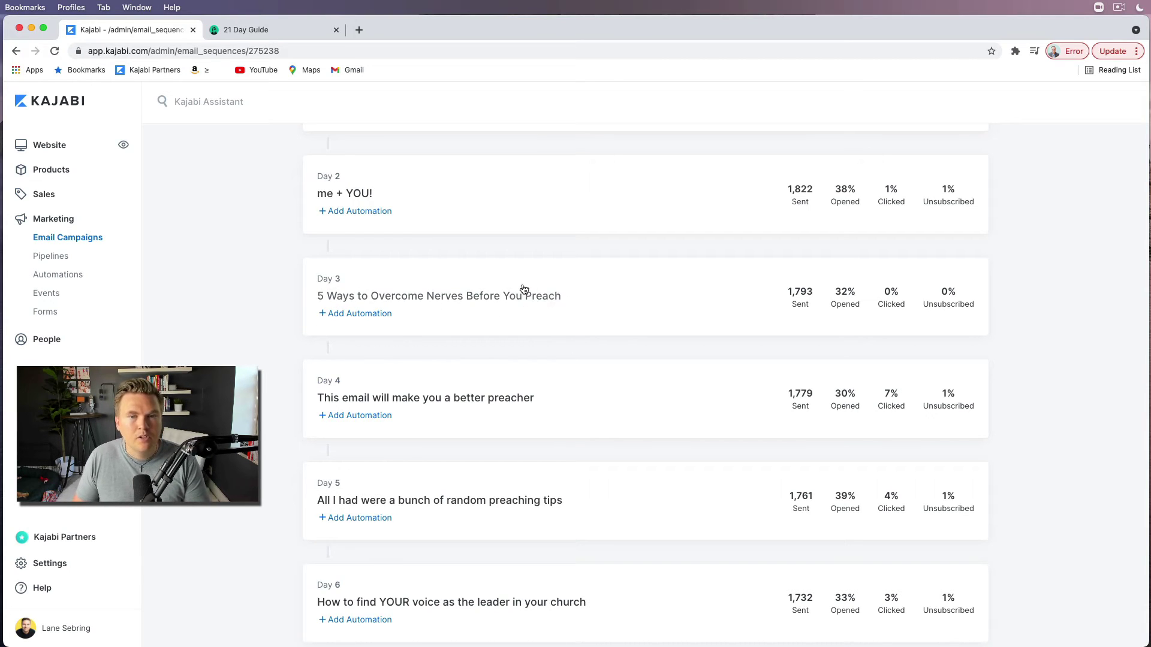
scroll(414, 325, up, 10)
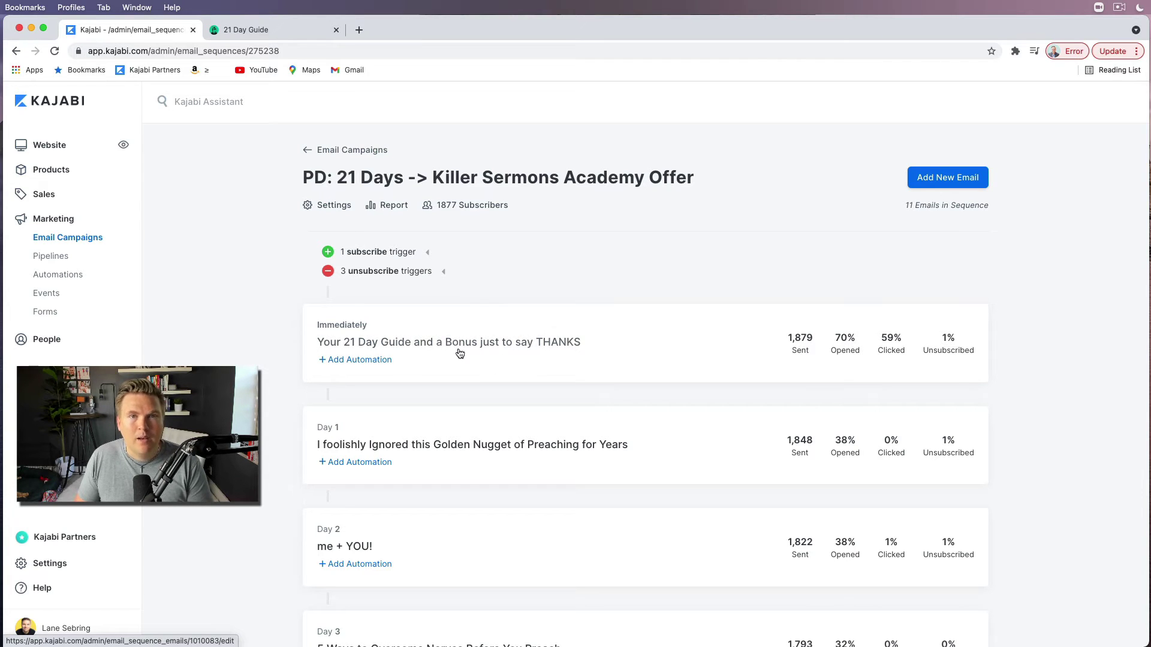
scroll(443, 361, down, 3)
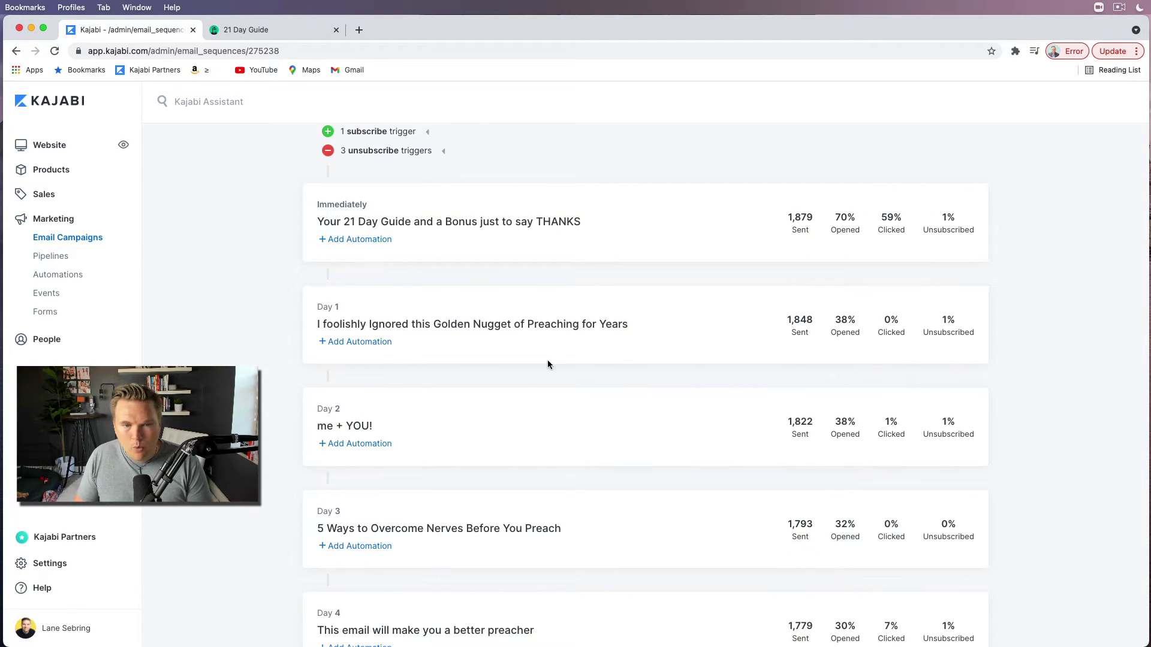
scroll(558, 360, down, 3)
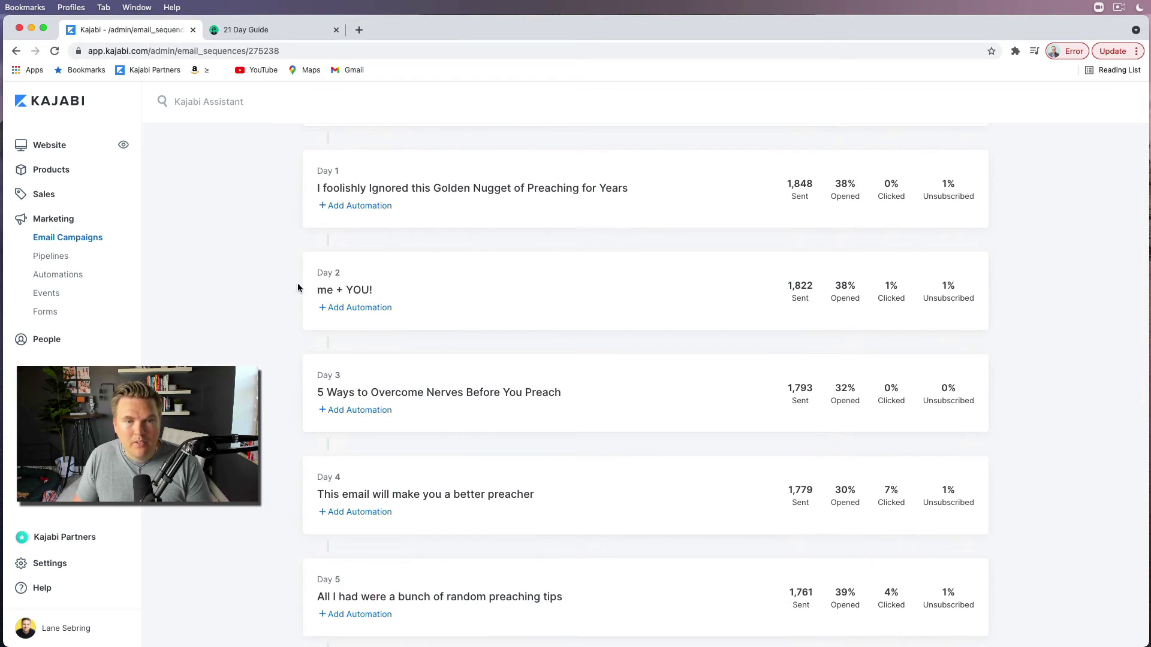
scroll(400, 322, down, 2)
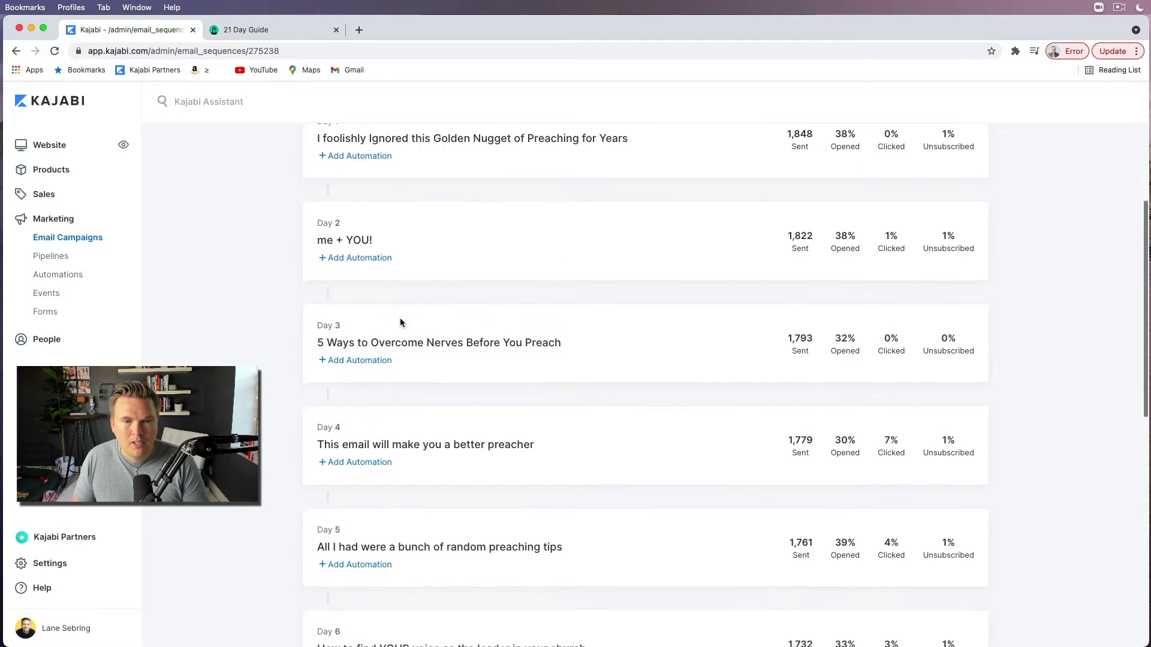
scroll(512, 299, down, 3)
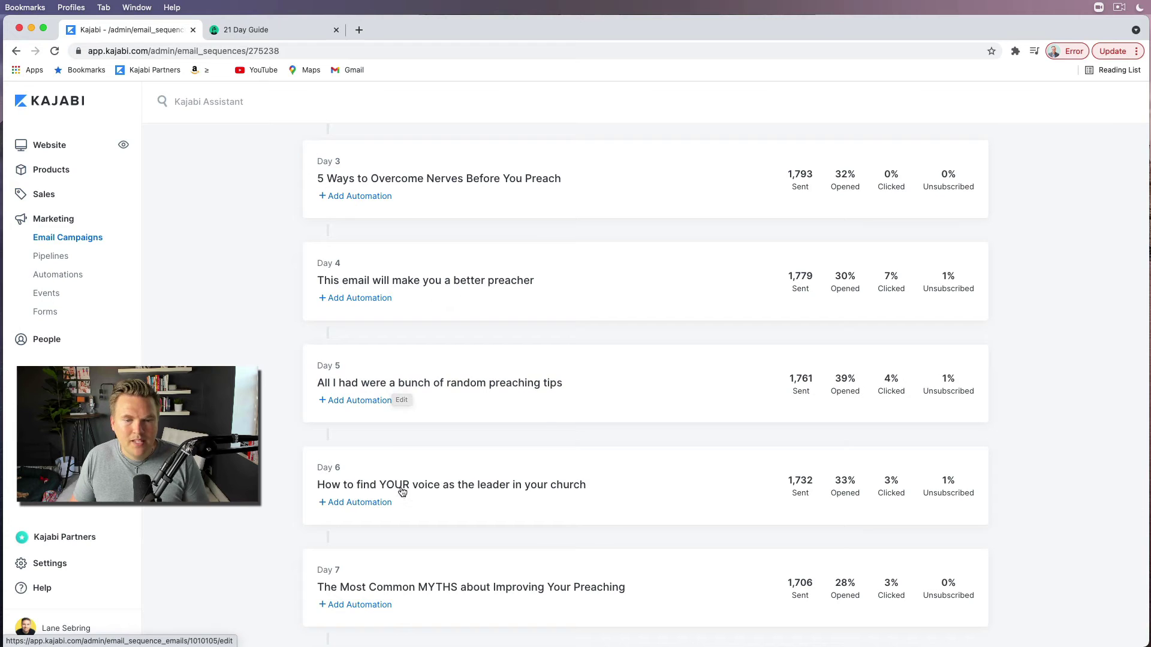
scroll(577, 527, down, 1)
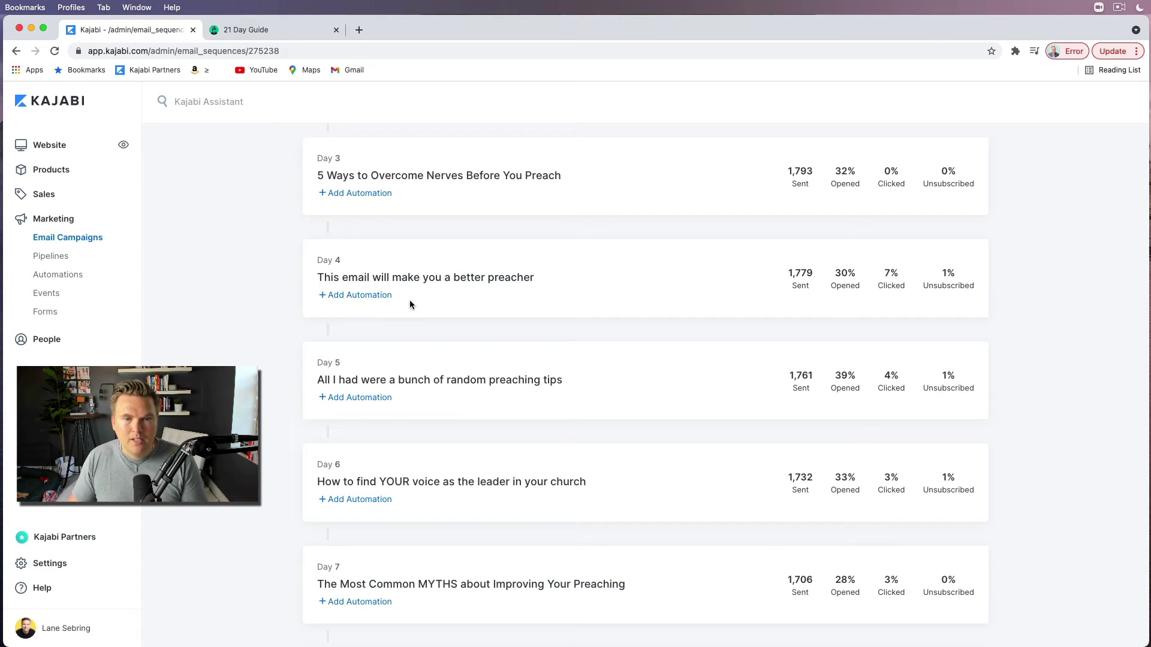
scroll(412, 312, down, 4)
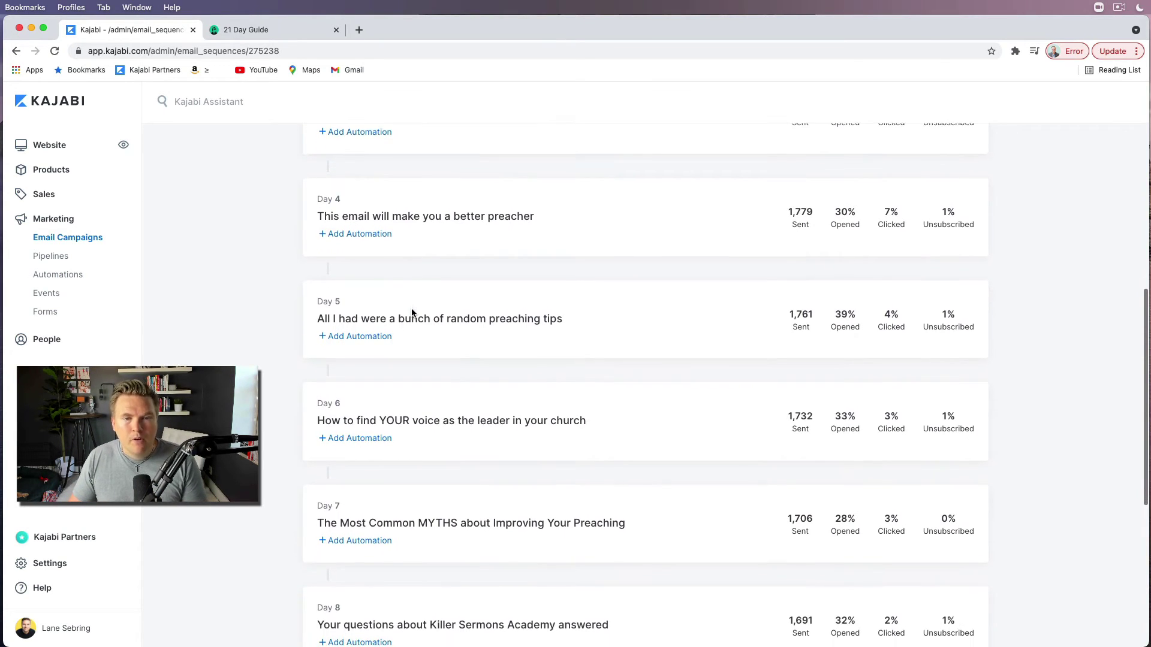
scroll(411, 313, up, 3)
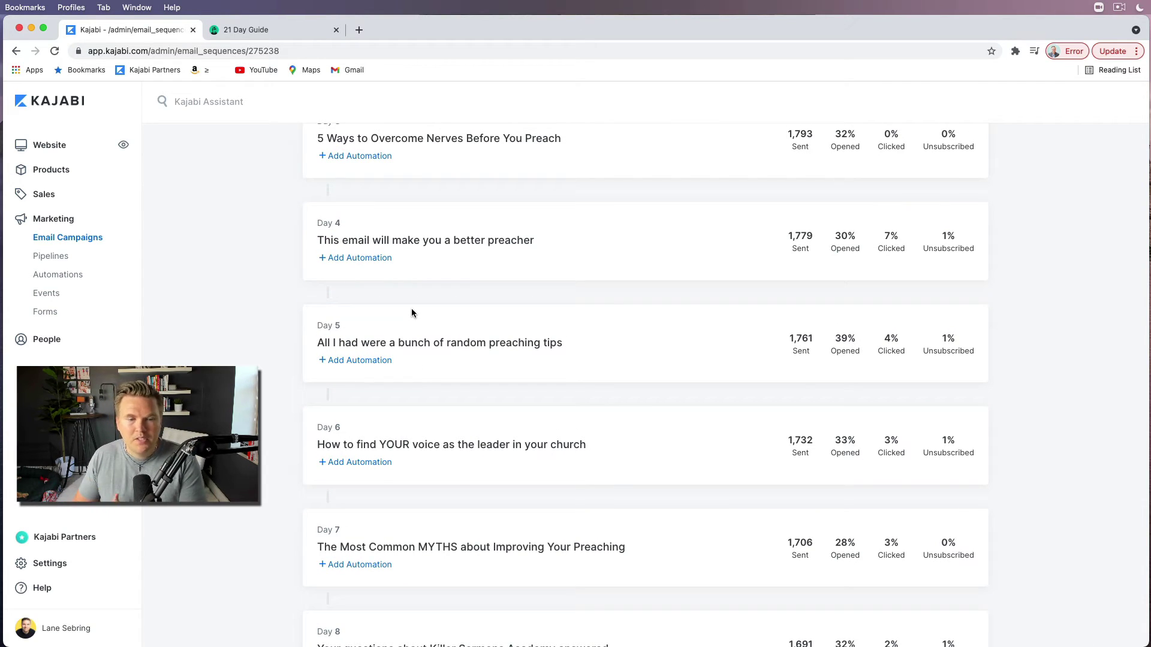
Examine the Day 8 to Day 10 emails and the Day 8 automations subscribing contacts to PD: Last Chance and PD: Courtesy Reminder.
scroll(411, 312, down, 12)
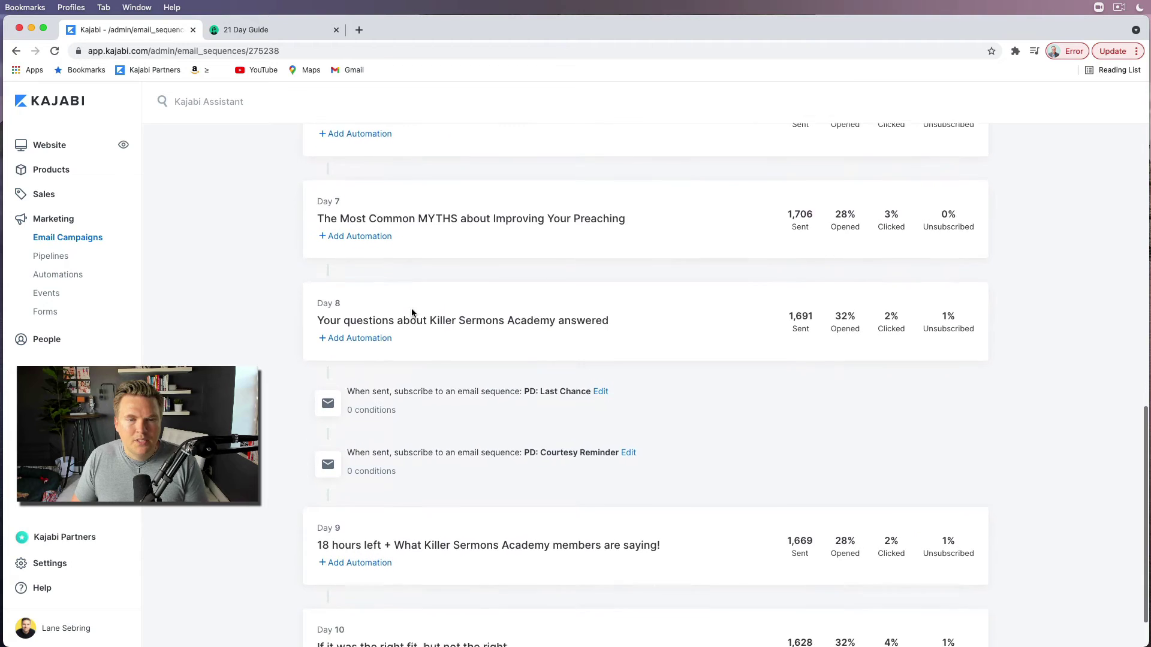
scroll(523, 366, down, 1)
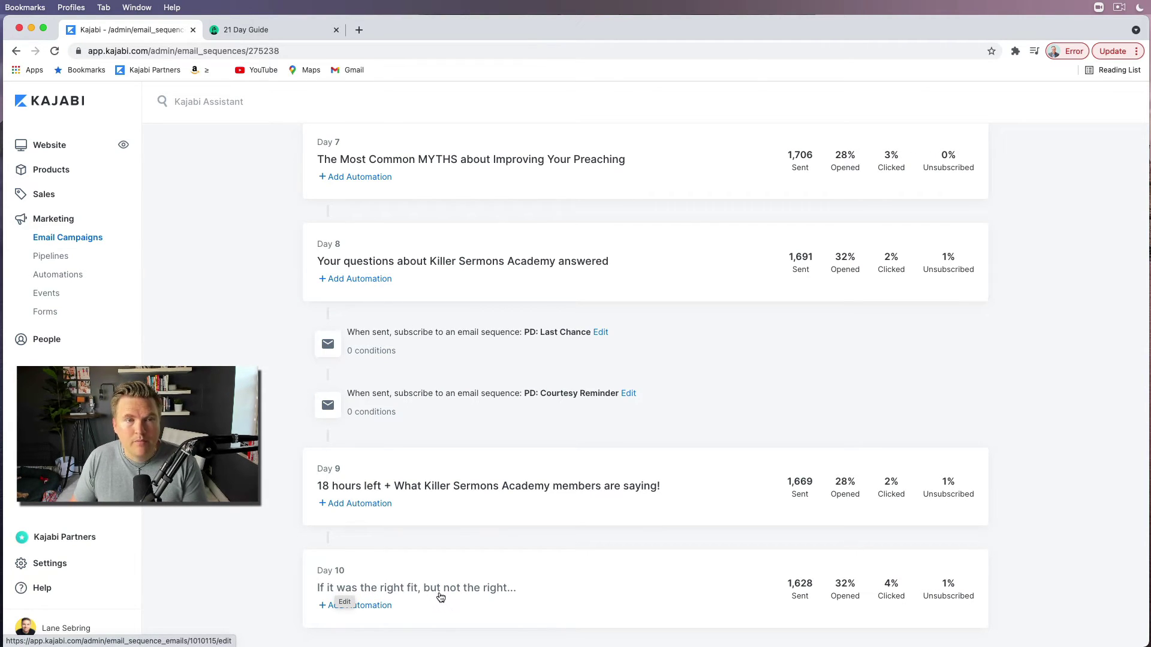
scroll(271, 322, up, 15)
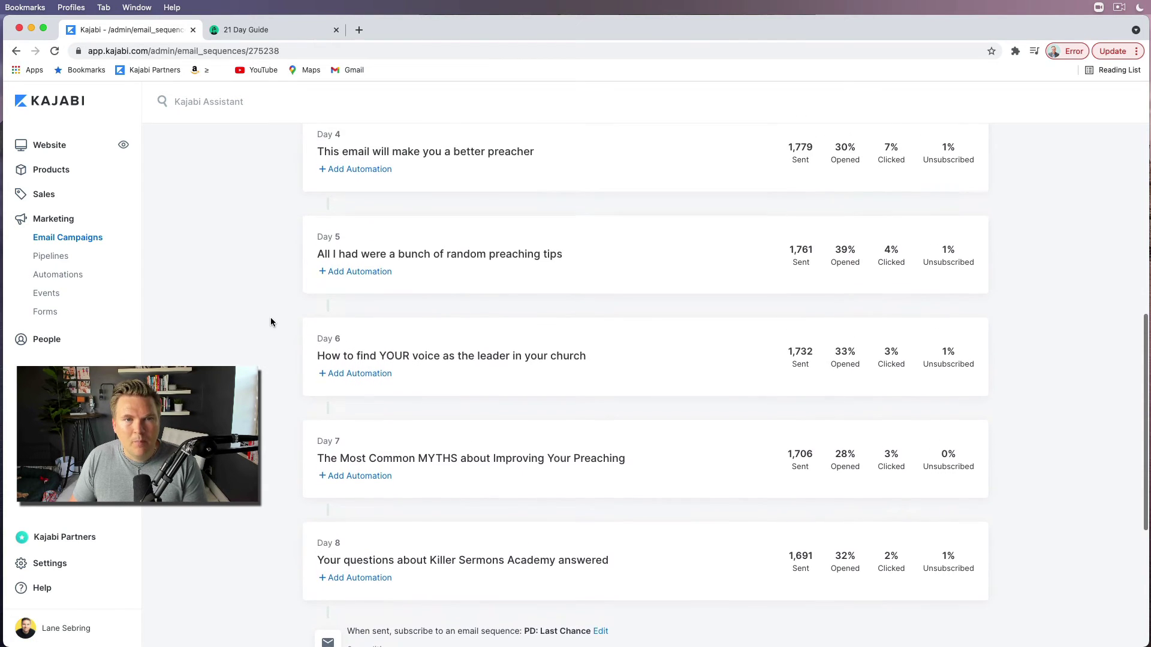
scroll(271, 322, down, 12)
scroll(271, 322, up, 10)
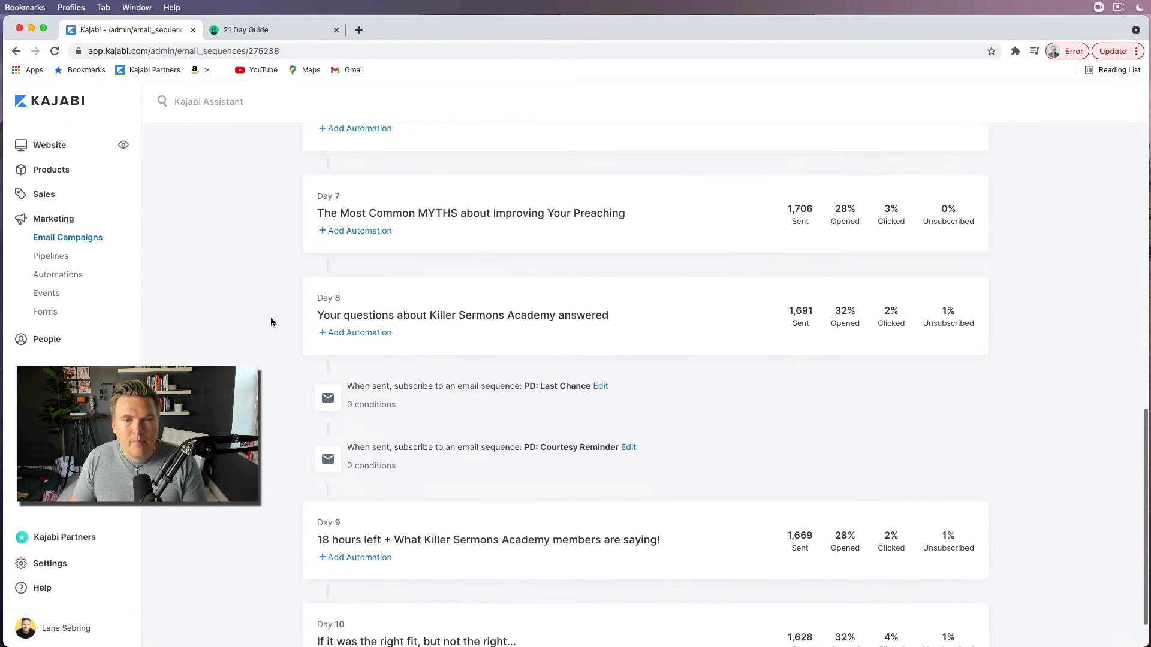
scroll(271, 322, up, 5)
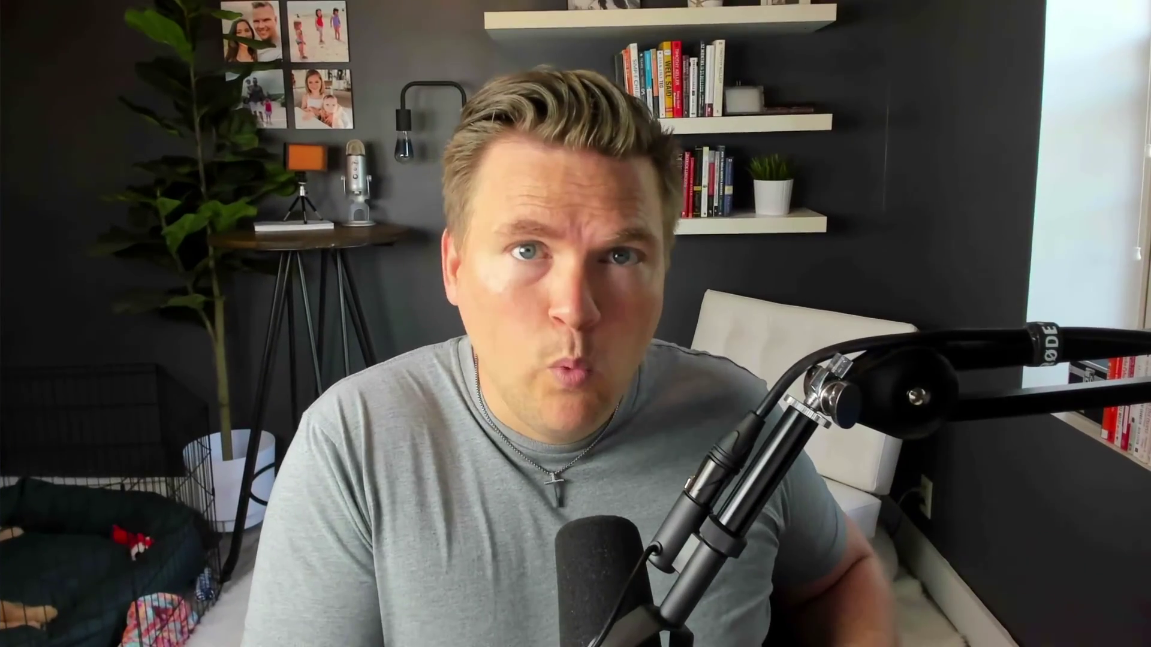